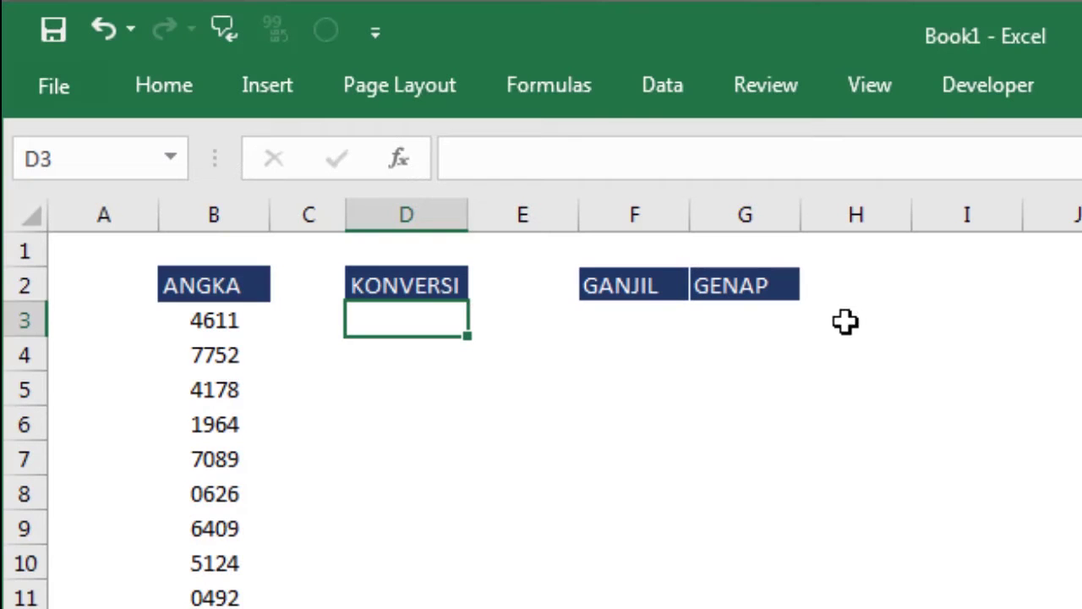
# Enter =KonversiGanjilGenap(B3) in D3 using the =ko autocomplete
pyautogui.write('=ko')
pyautogui.press('Tab')
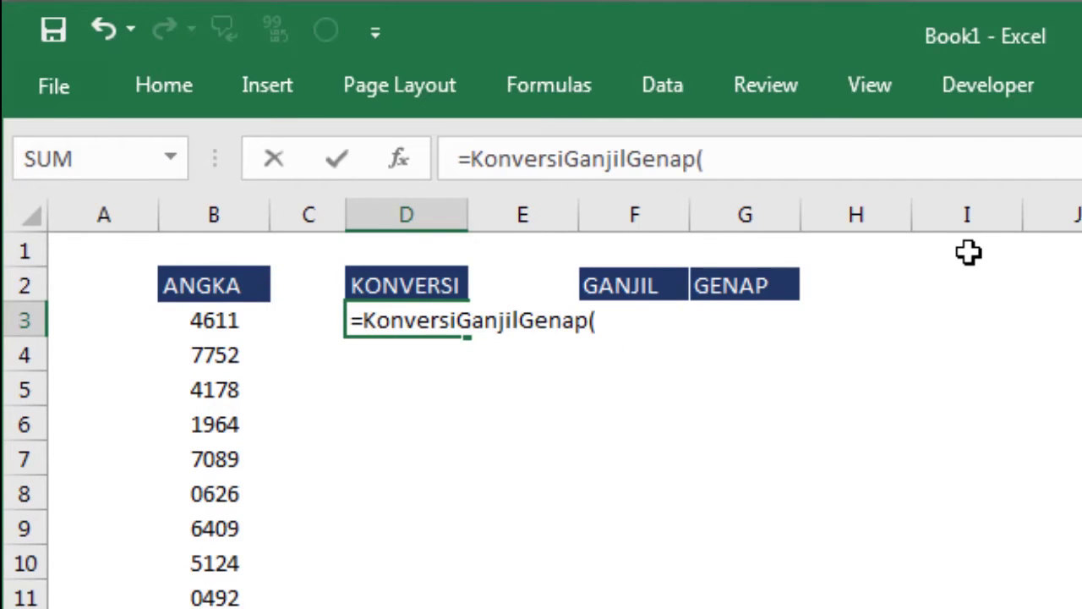
pyautogui.click(224, 321)
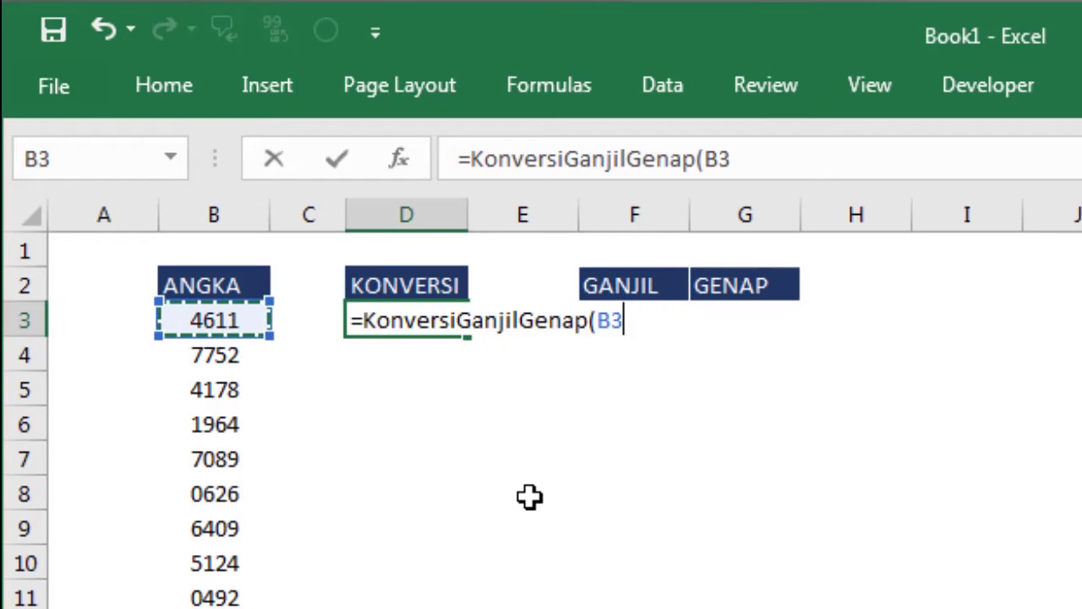
pyautogui.press('Return')
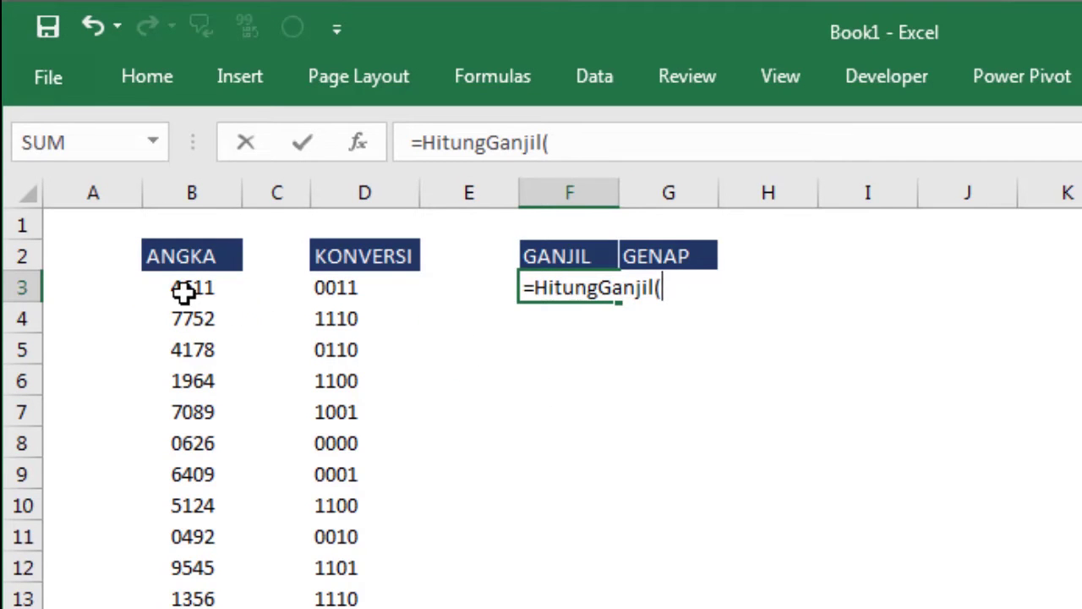
# Complete a HitungGanjil formula on B3 in F3 and review it
pyautogui.click(185, 292)
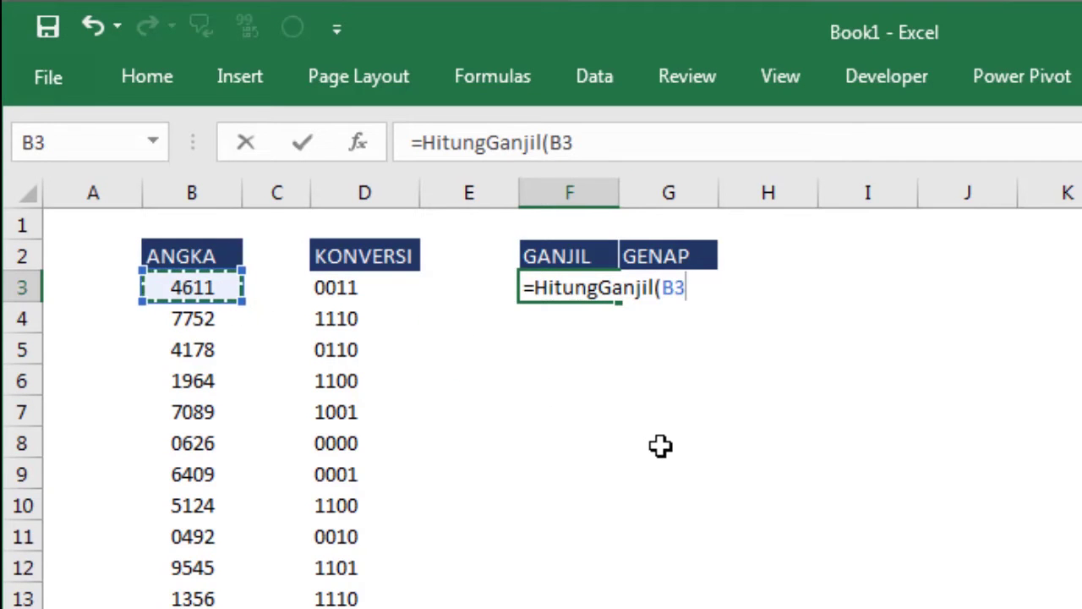
pyautogui.press('Return')
pyautogui.click(593, 284)
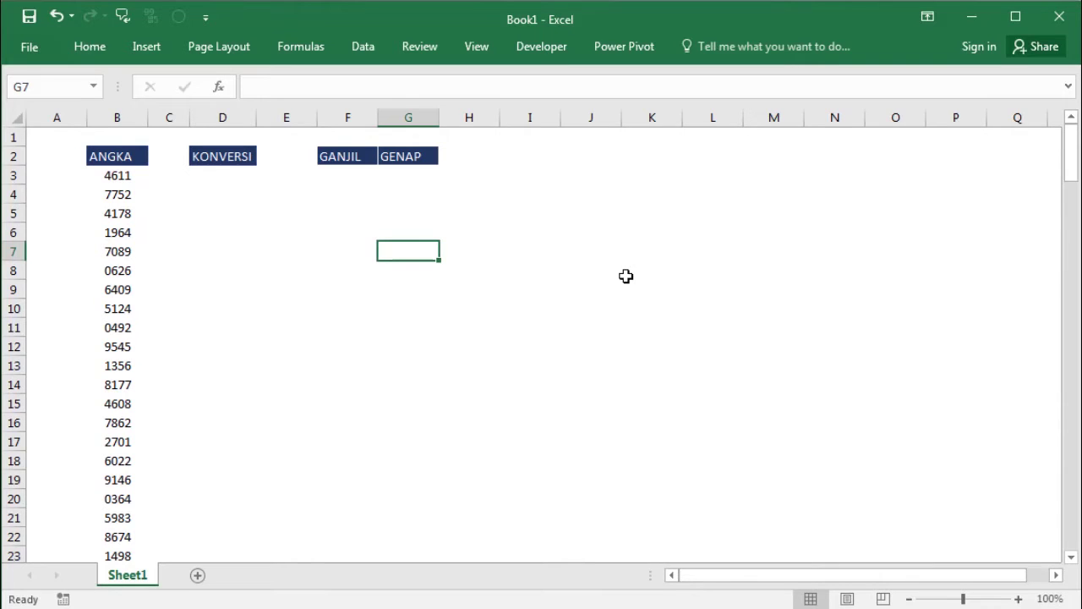
# Select 4611 in B3, scroll through the numbers, then select D3 under KONVERSI
pyautogui.click(110, 172)
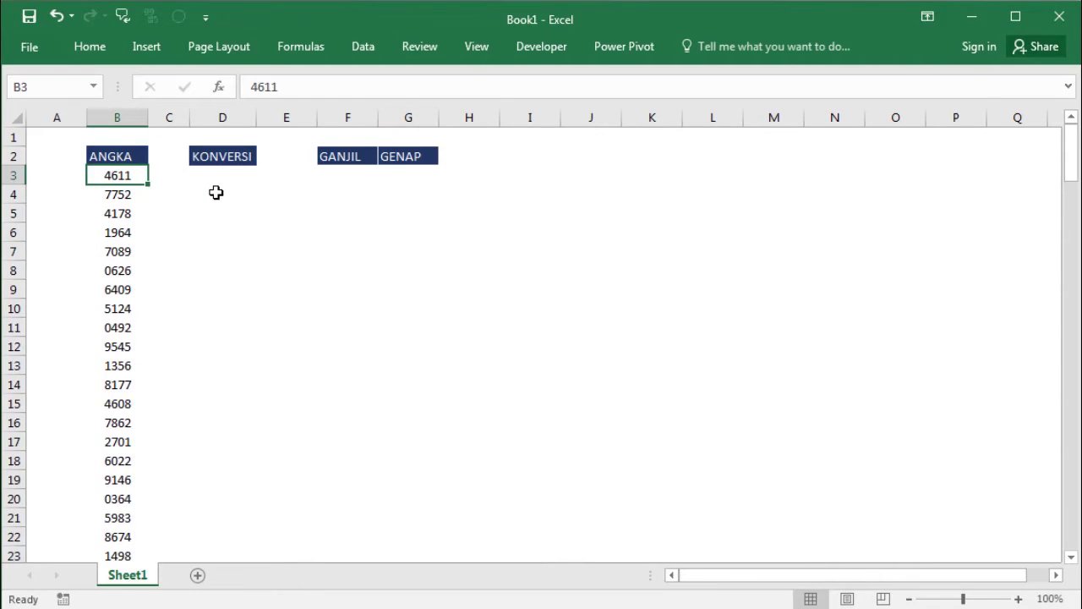
pyautogui.scroll(-4, 121, 212)
pyautogui.scroll(-4, 121, 213)
pyautogui.scroll(-5, 120, 219)
pyautogui.scroll(1, 119, 218)
pyautogui.scroll(9, 119, 218)
pyautogui.scroll(3, 119, 218)
pyautogui.click(234, 157)
pyautogui.click(229, 178)
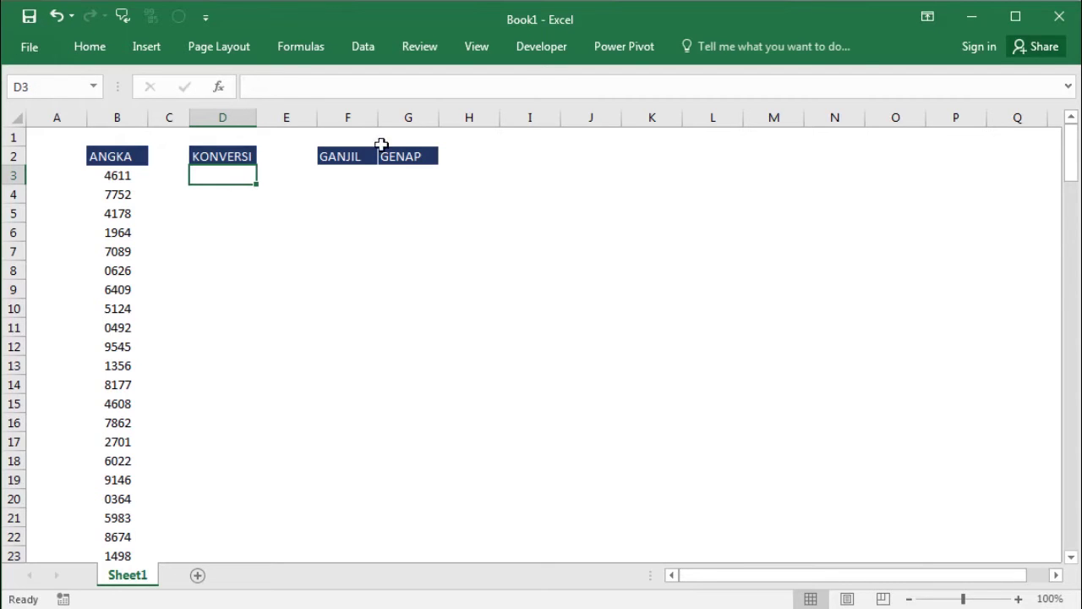
# Import the Hitung Angka Ganjil Genap .bas module into the VBA project and expand Modules
pyautogui.click(547, 49)
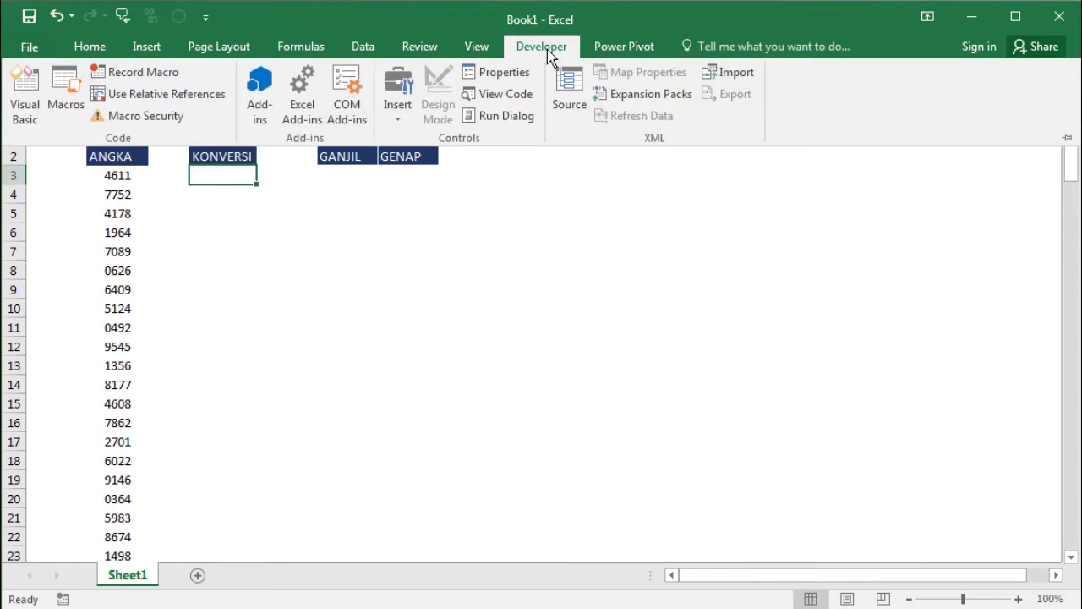
pyautogui.click(518, 95)
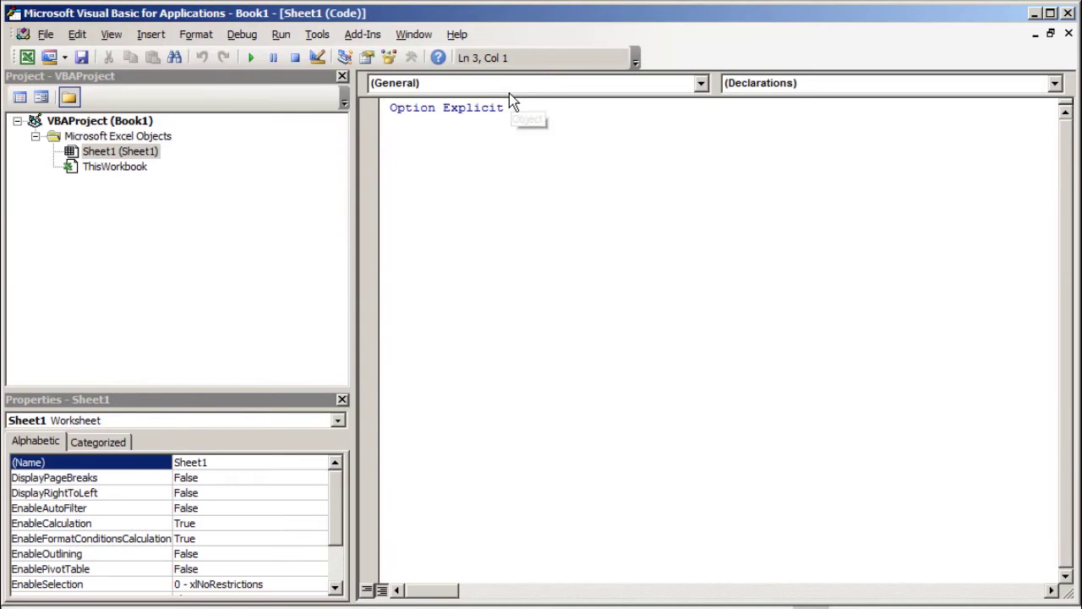
pyautogui.click(49, 38)
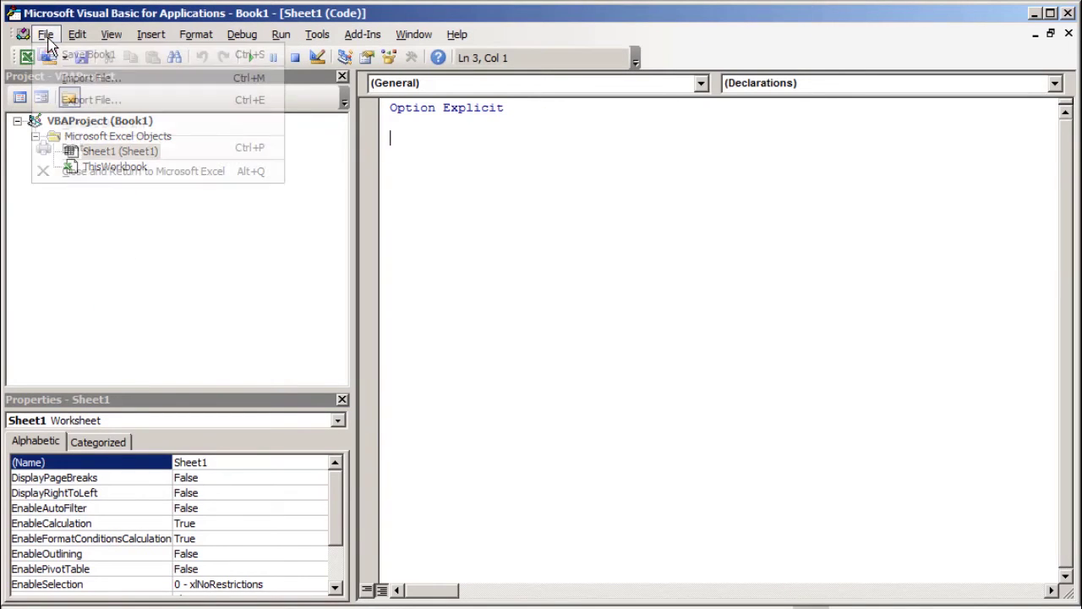
pyautogui.click(73, 76)
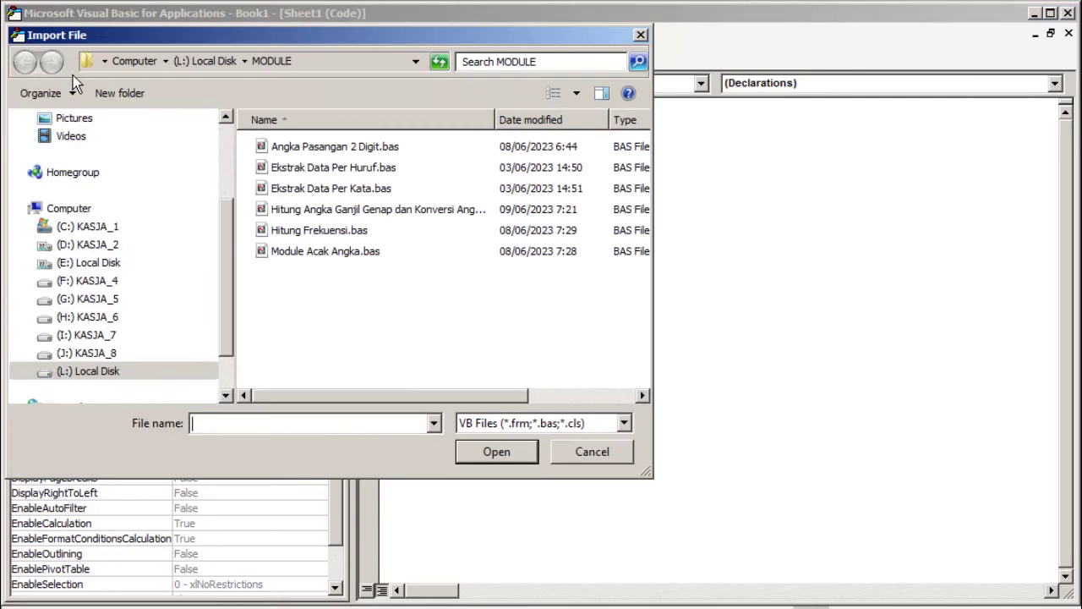
pyautogui.click(393, 216)
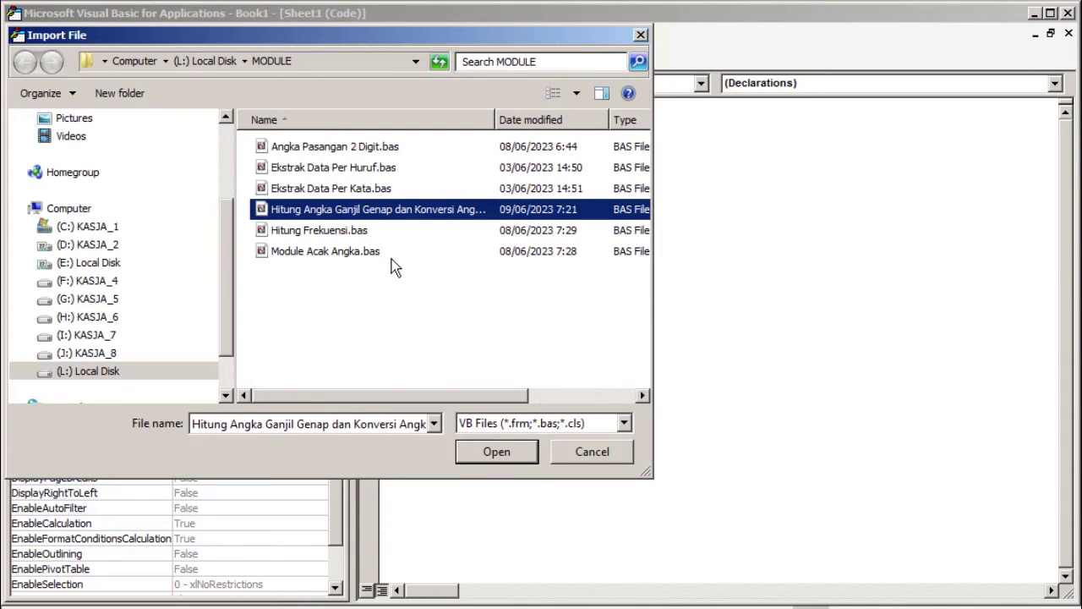
pyautogui.moveTo(495, 120); pyautogui.dragTo(570, 119)
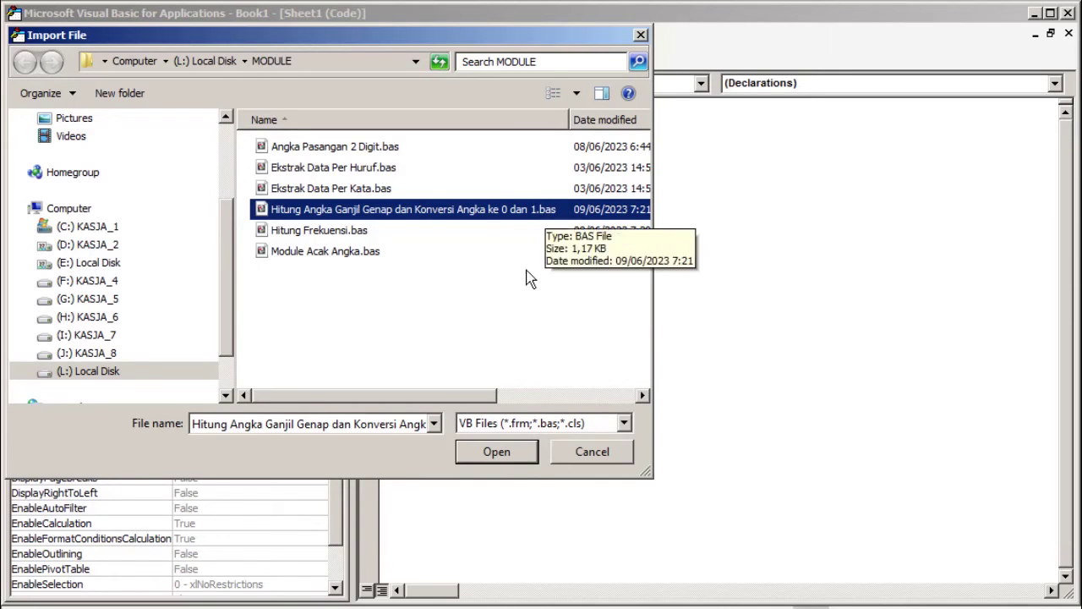
pyautogui.click(516, 451)
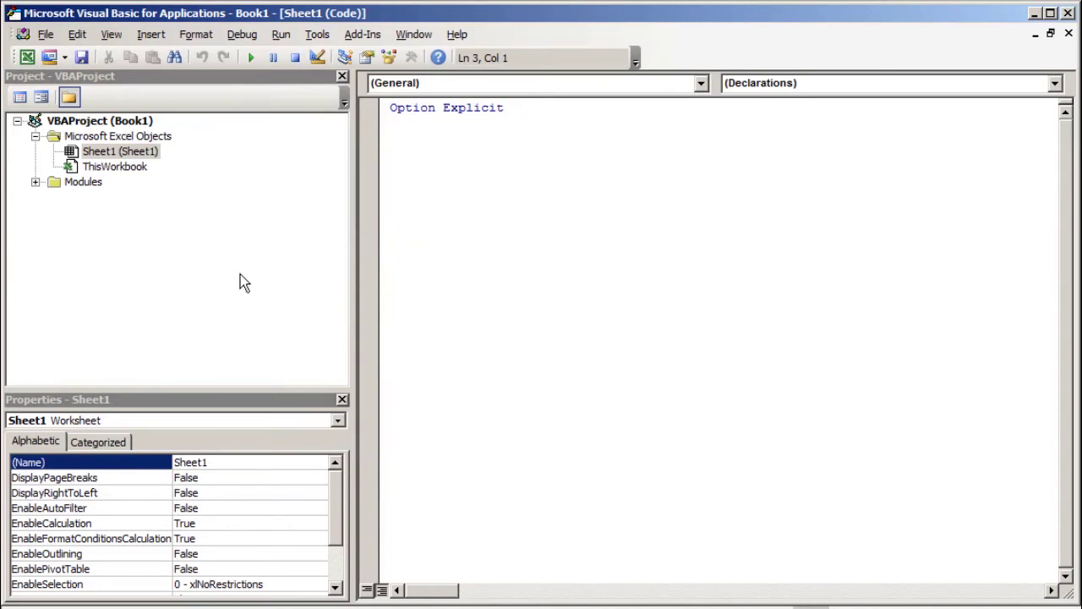
pyautogui.click(35, 181)
# Open Module1 and scroll through its HitungGanjil and HitungGenap function code
pyautogui.doubleClick(74, 197)
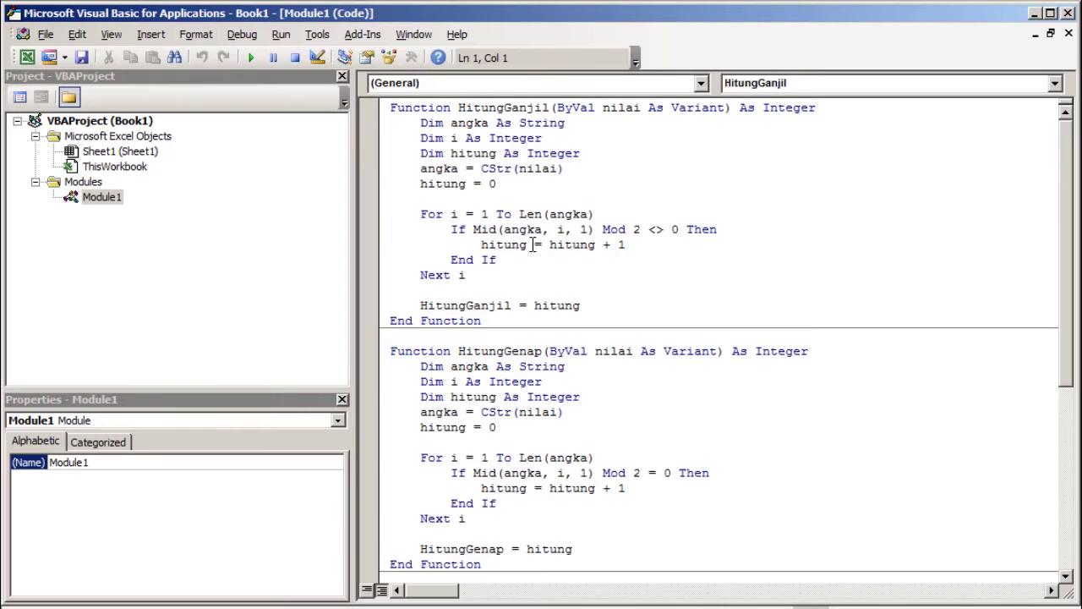
pyautogui.scroll(-2, 533, 244)
pyautogui.scroll(-1, 534, 244)
pyautogui.scroll(-3, 528, 300)
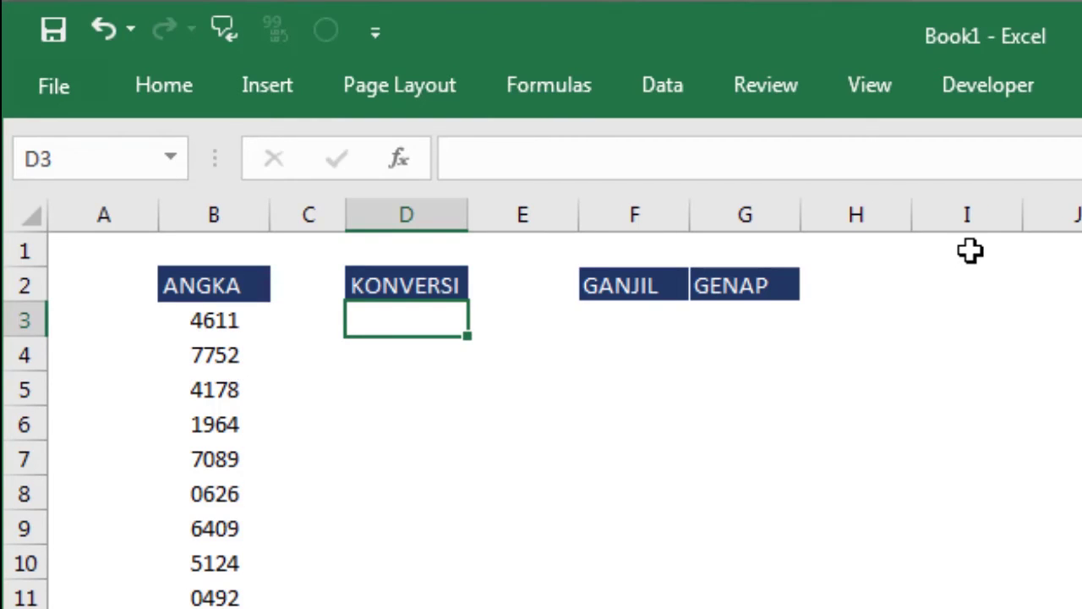
# Enter =KonversiGanjilGenap(B3) in D3 so 4611 becomes 0011
pyautogui.write('=k')
pyautogui.press('Tab')
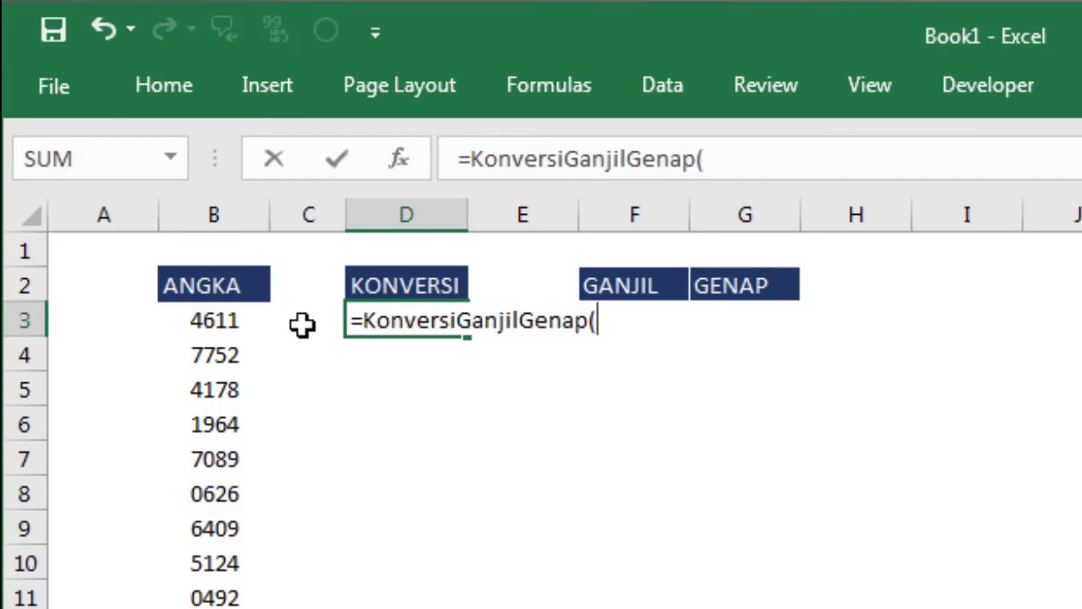
pyautogui.click(222, 321)
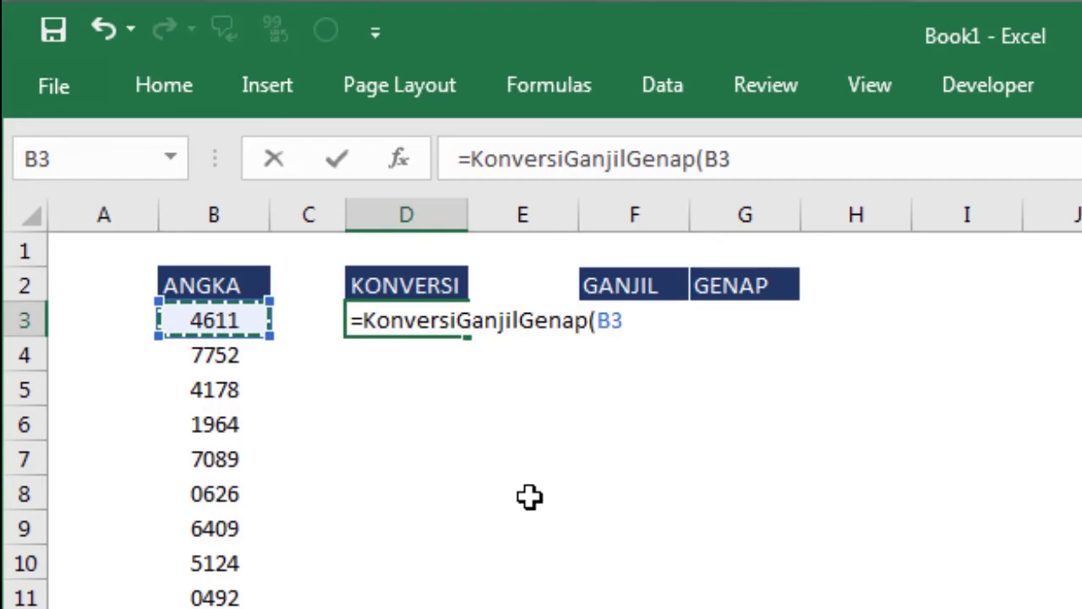
pyautogui.press('Return')
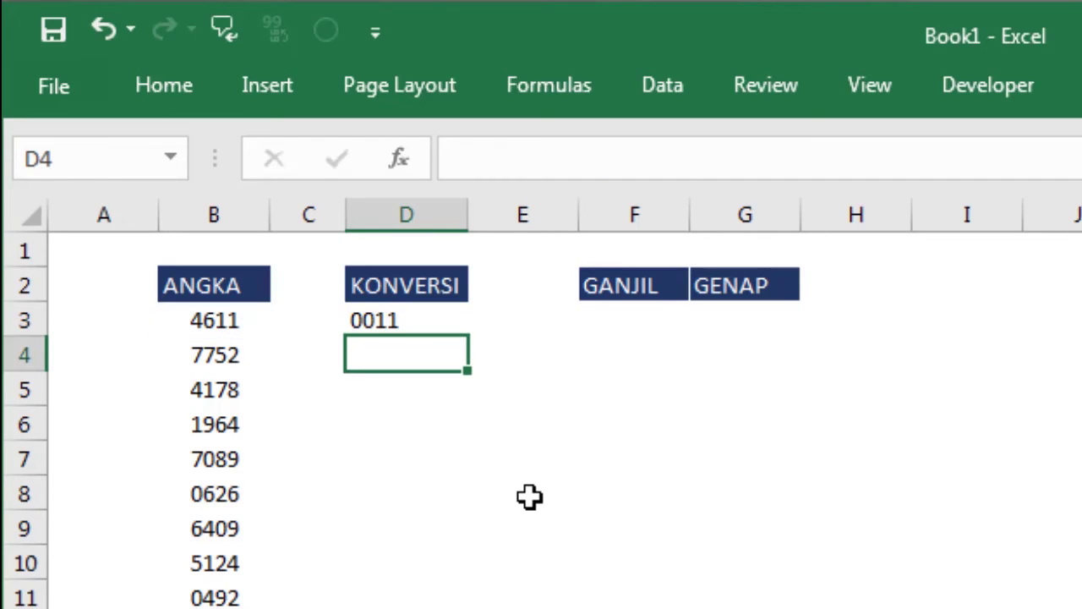
pyautogui.click(432, 311)
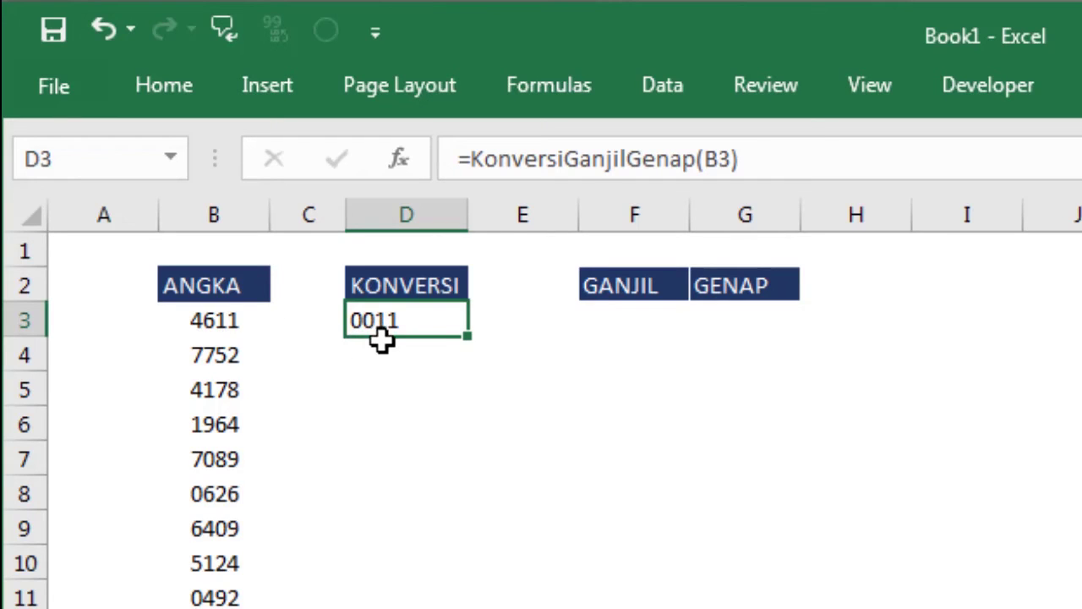
# Fill the D3 conversion formula down to row 160, then return to the top
pyautogui.moveTo(469, 336)
pyautogui.mouseDown()
pyautogui.moveTo(406, 608)
pyautogui.moveTo(234, 536)
pyautogui.mouseUp()
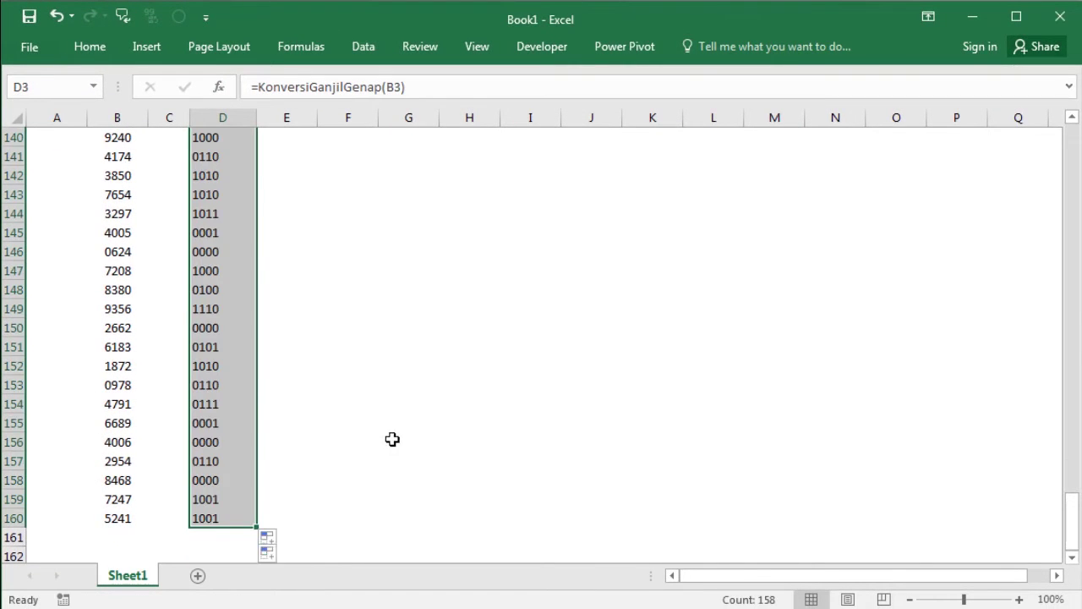
pyautogui.scroll(11, 372, 422)
pyautogui.scroll(8, 338, 410)
pyautogui.scroll(9, 315, 399)
pyautogui.scroll(9, 314, 396)
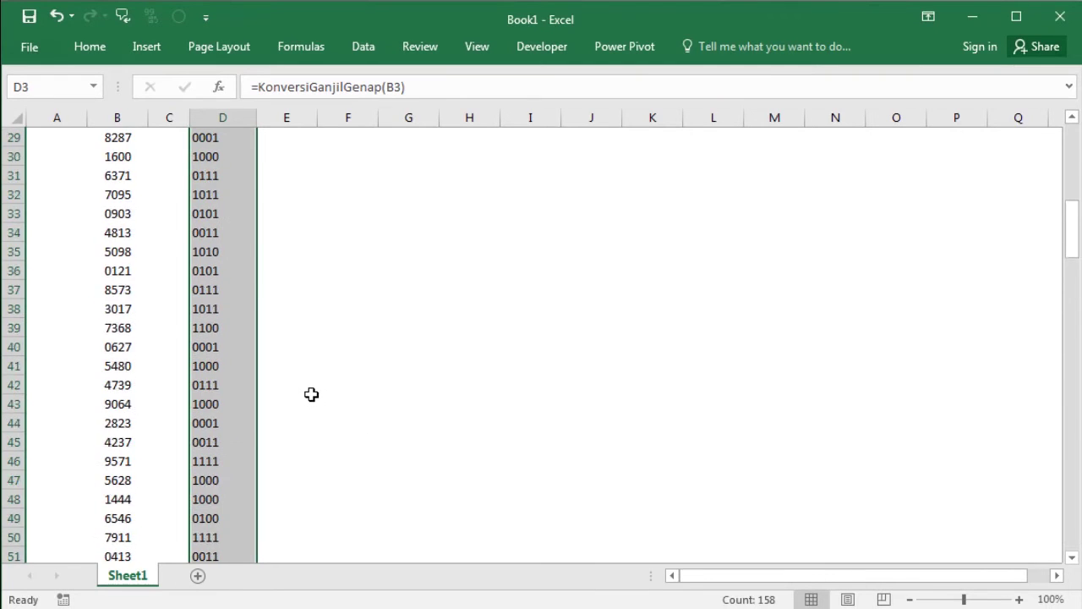
pyautogui.scroll(9, 315, 396)
pyautogui.click(225, 195)
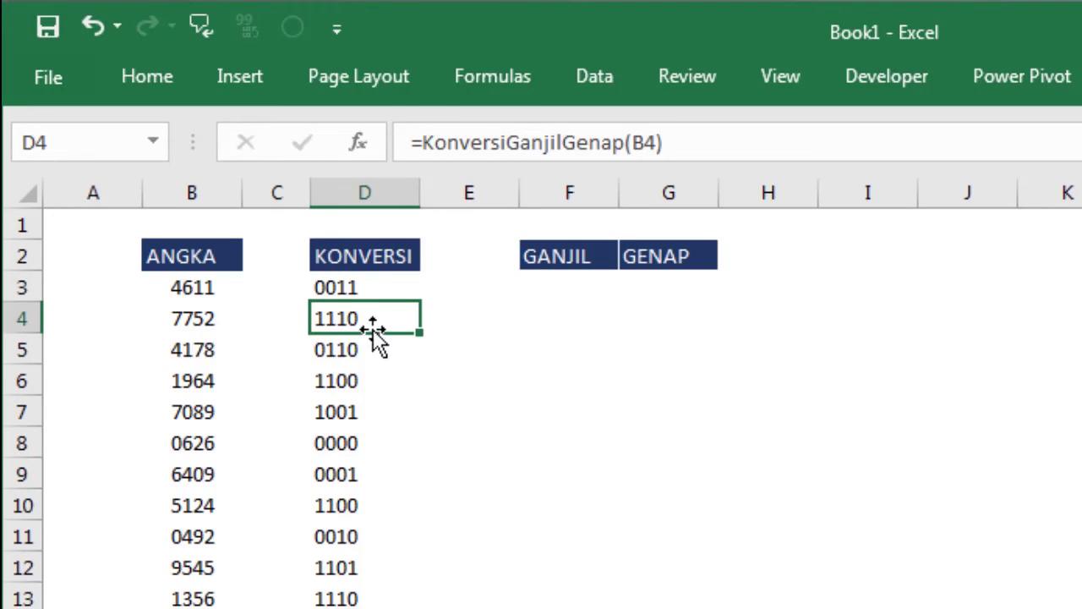
pyautogui.click(365, 288)
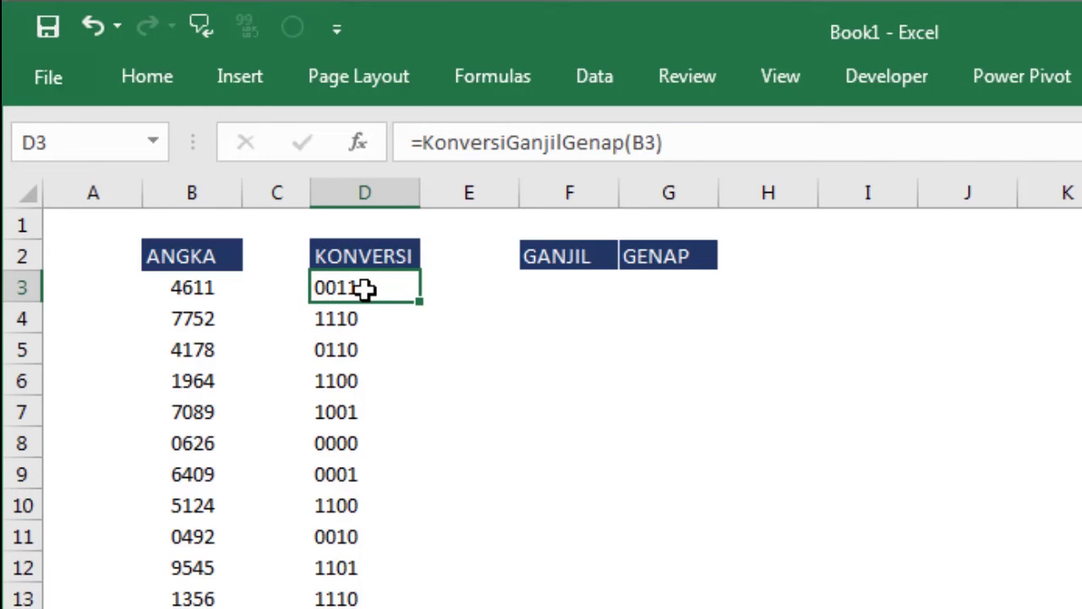
pyautogui.click(187, 285)
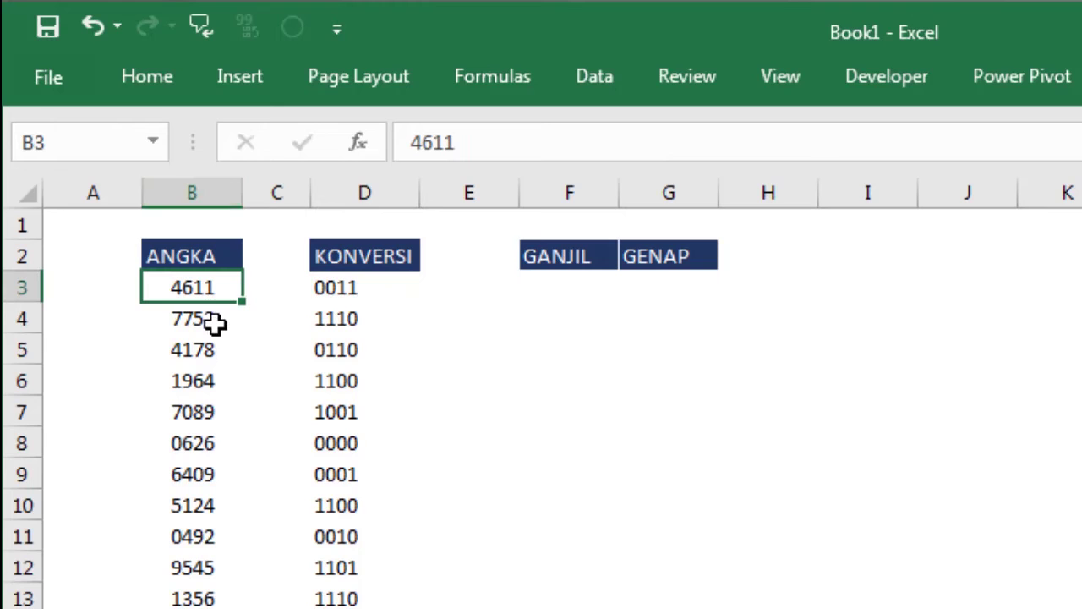
pyautogui.click(397, 291)
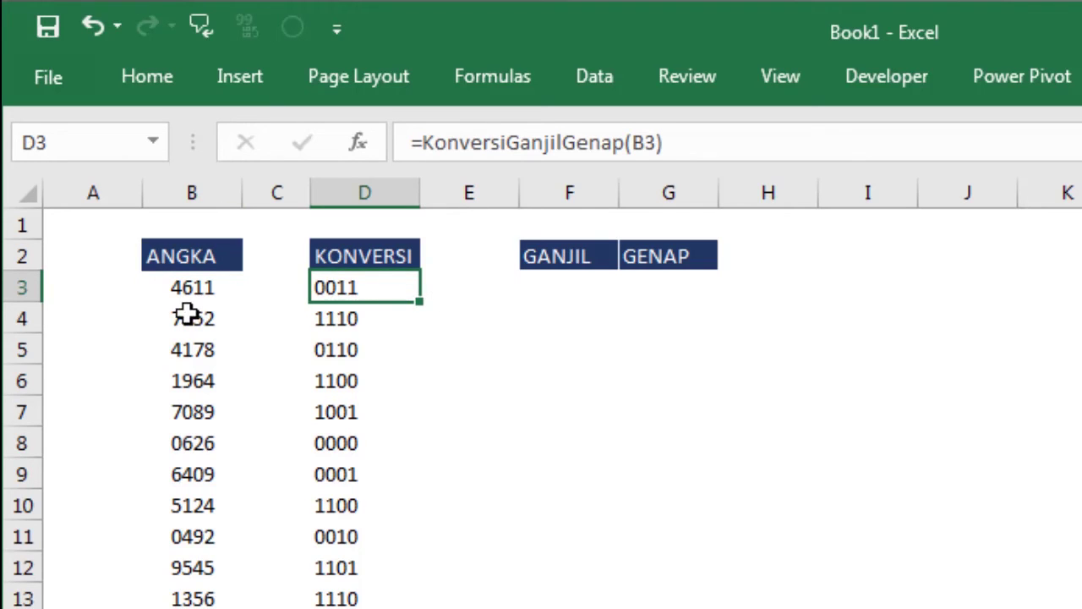
pyautogui.click(190, 287)
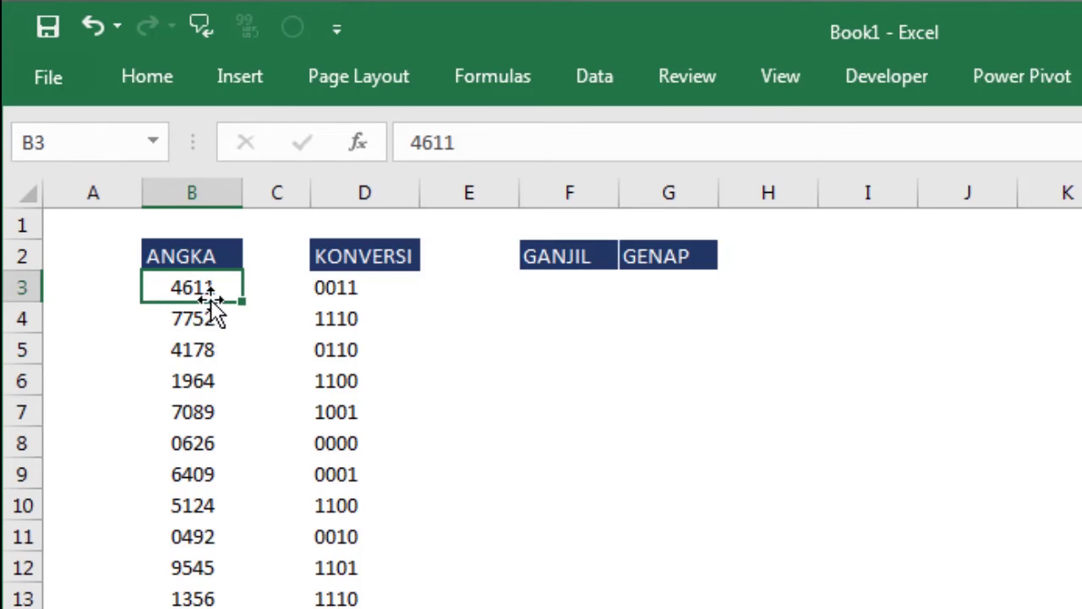
pyautogui.click(550, 287)
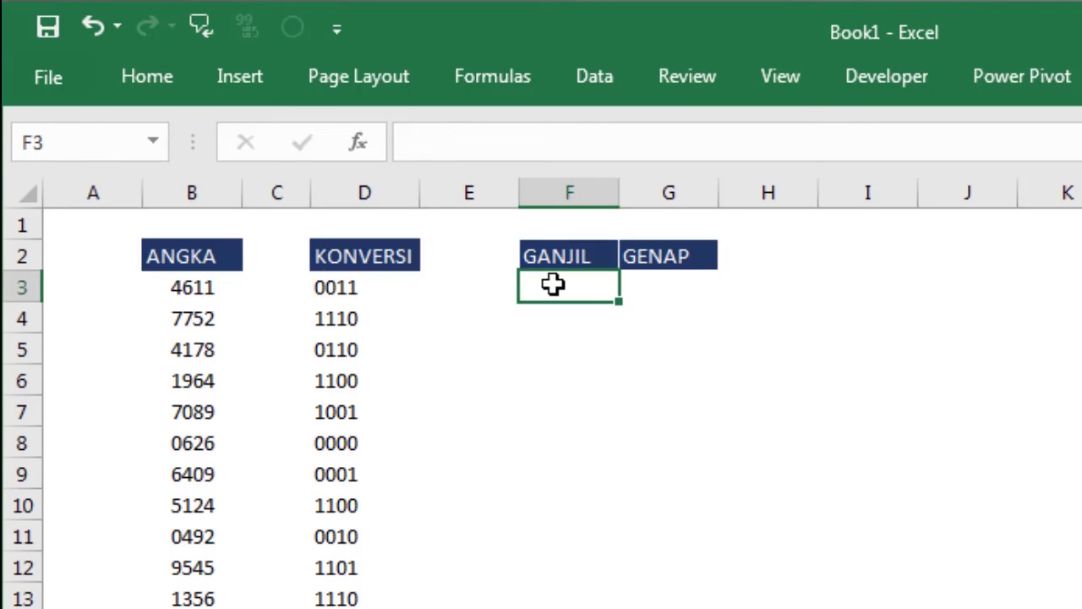
# Type test values 2 in F3 and G3, then clear them
pyautogui.write('2')
pyautogui.press('Tab')
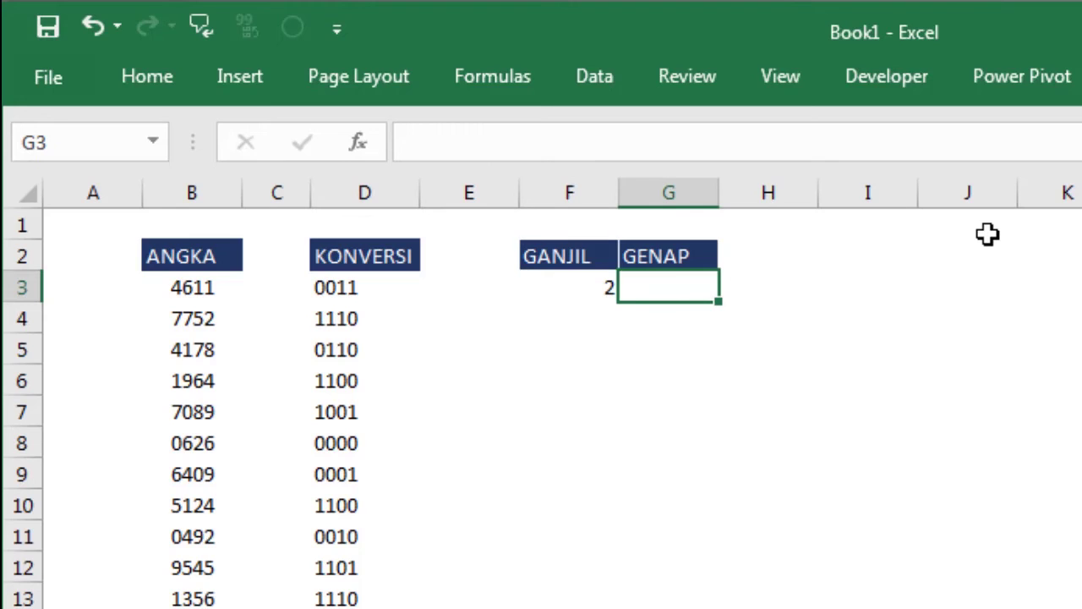
pyautogui.write('2')
pyautogui.press('Return')
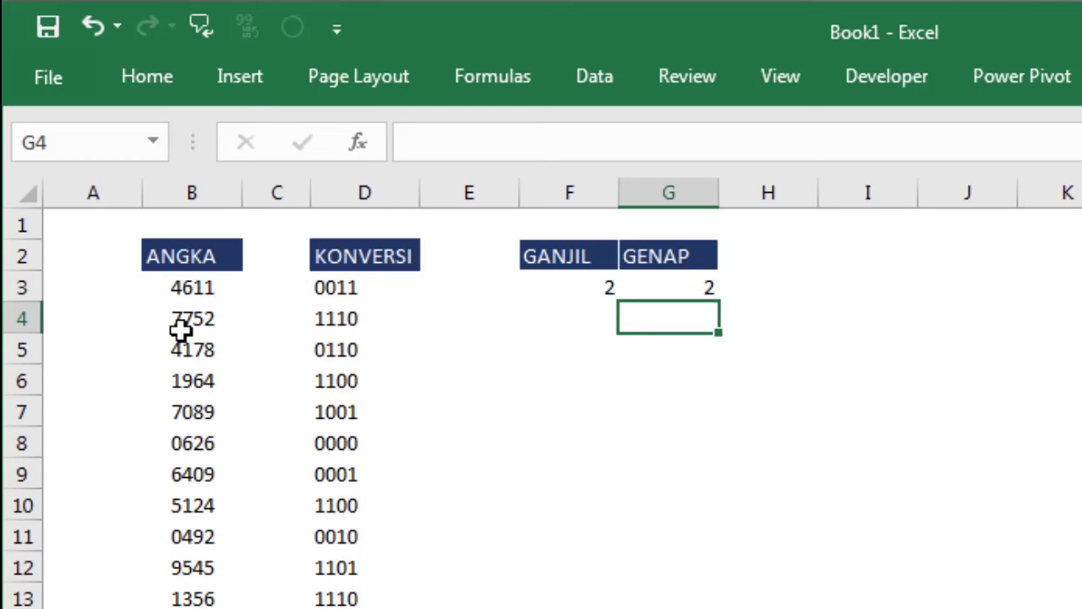
pyautogui.moveTo(600, 284); pyautogui.dragTo(678, 286)
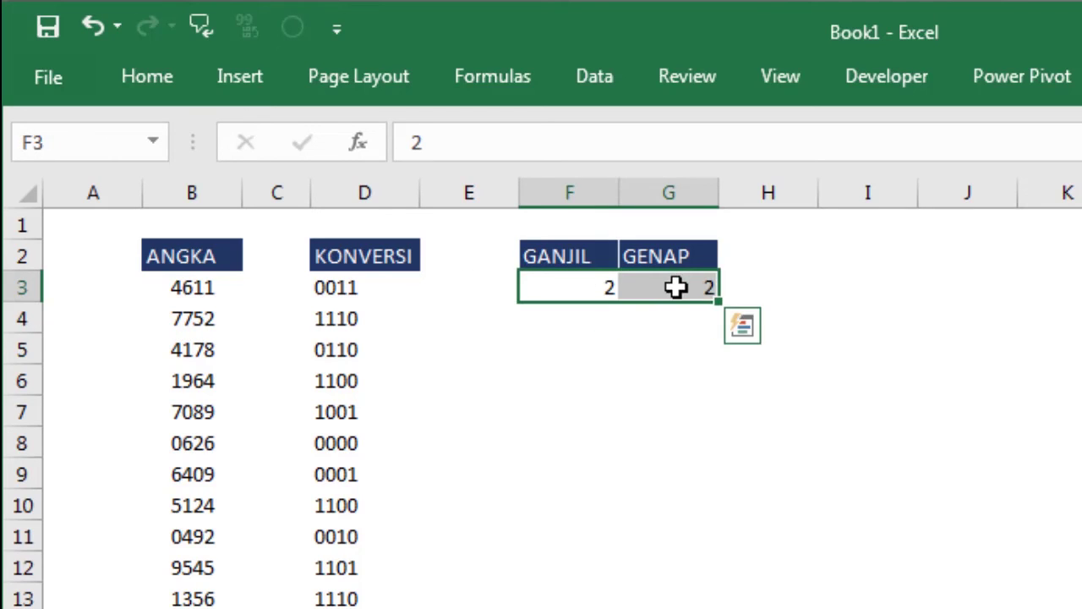
pyautogui.press('Delete')
pyautogui.click(964, 319)
pyautogui.click(611, 279)
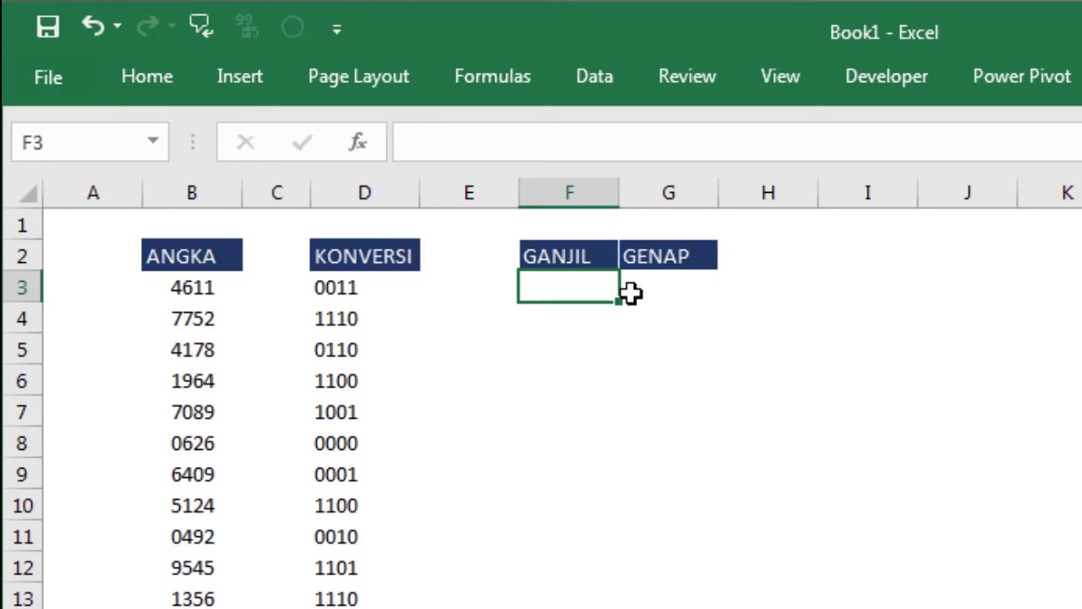
# Enter =HitungGanjil(B3) in F3
pyautogui.write('=')
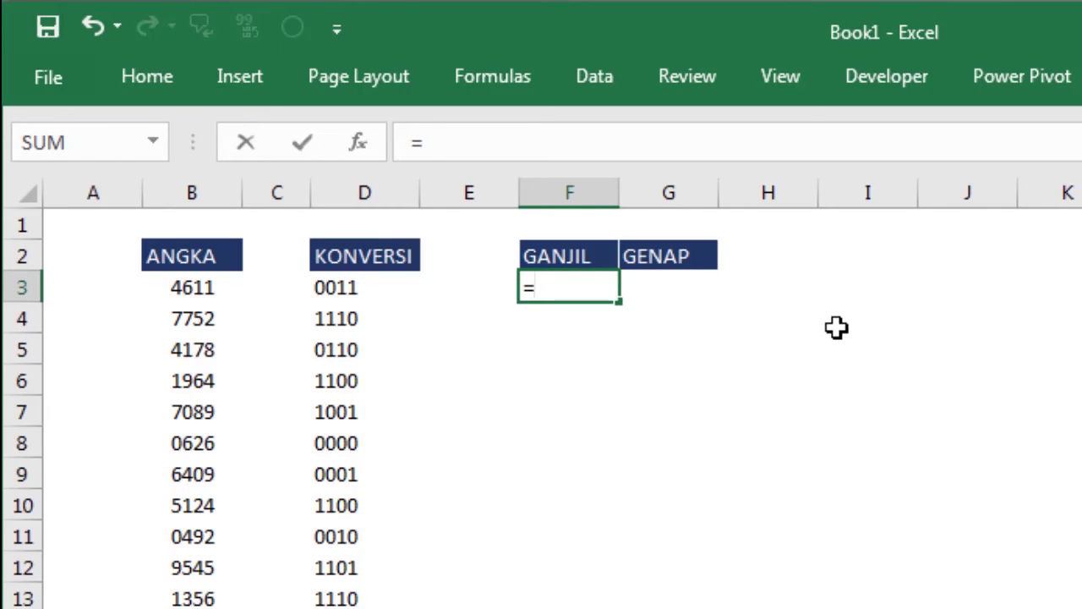
pyautogui.write('hi')
pyautogui.press('Tab')
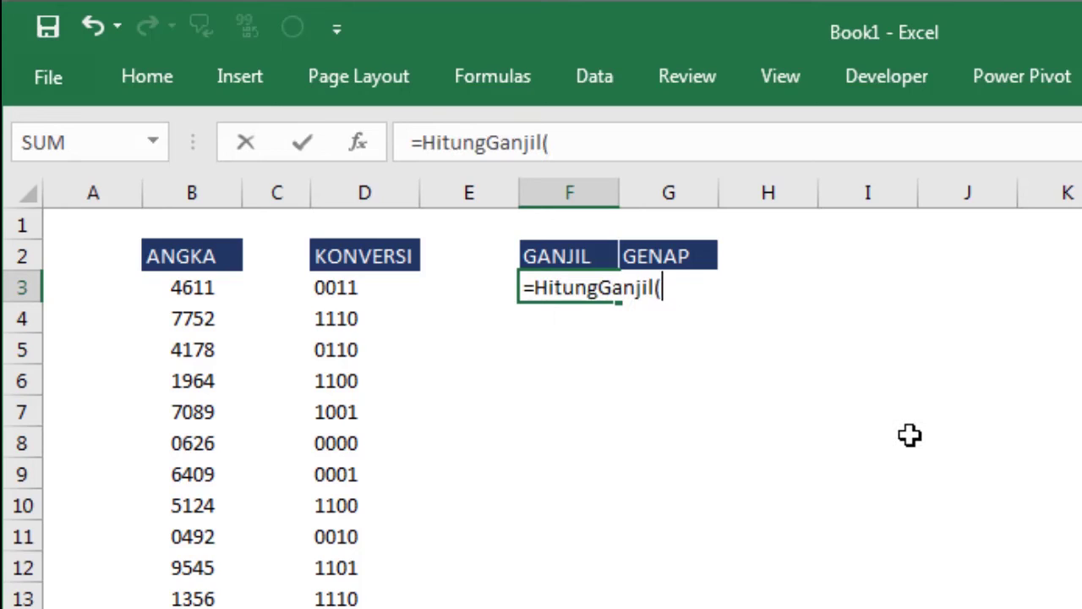
pyautogui.click(185, 293)
pyautogui.press('Return')
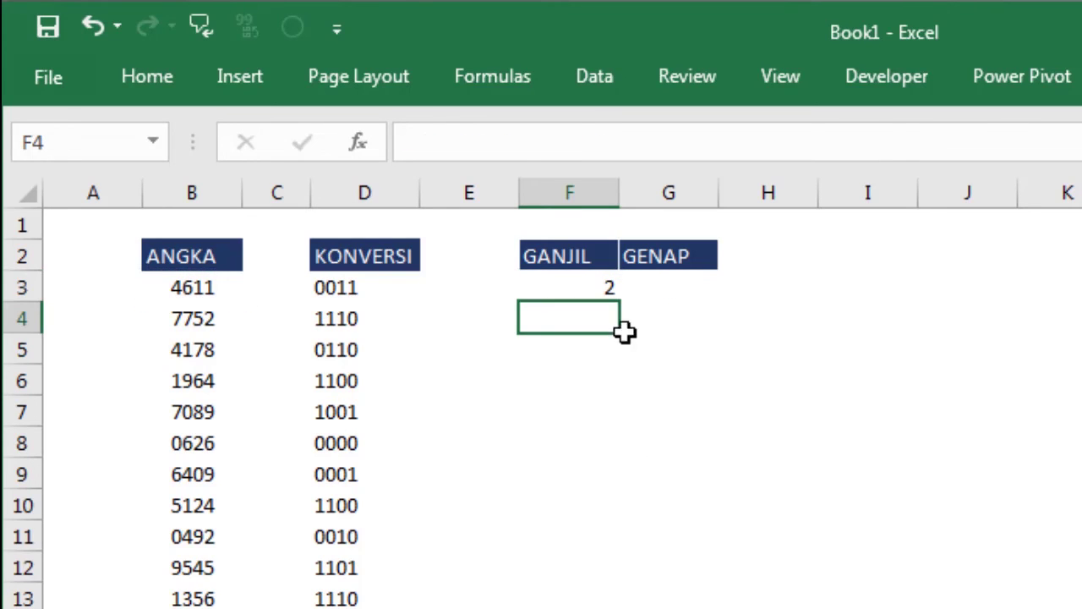
pyautogui.click(594, 284)
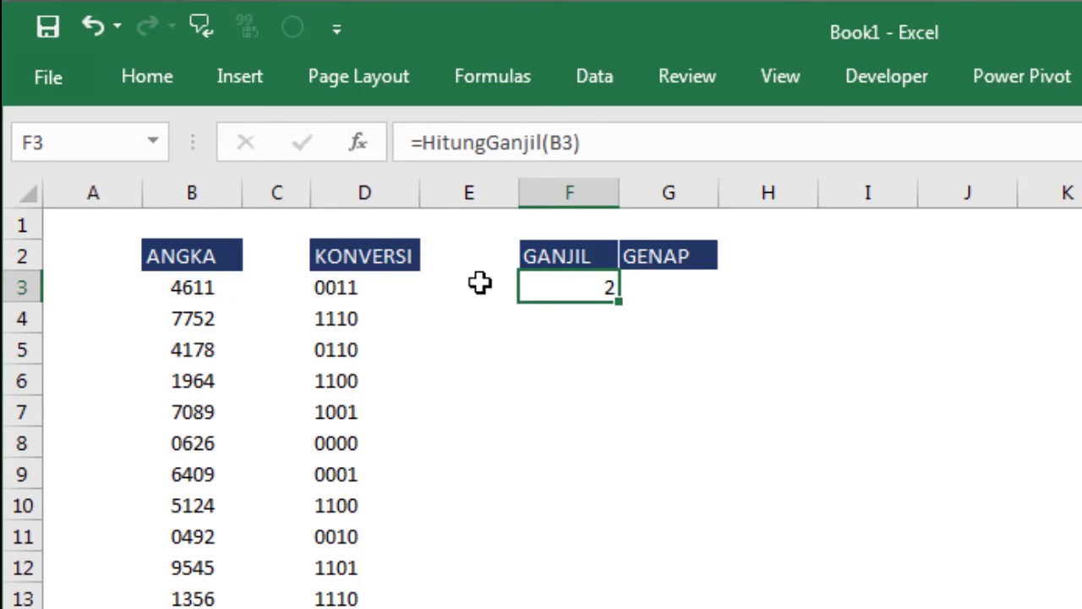
# Enter =HitungGenap(B3) in G3 and select both row-3 results
pyautogui.click(685, 297)
pyautogui.write('=')
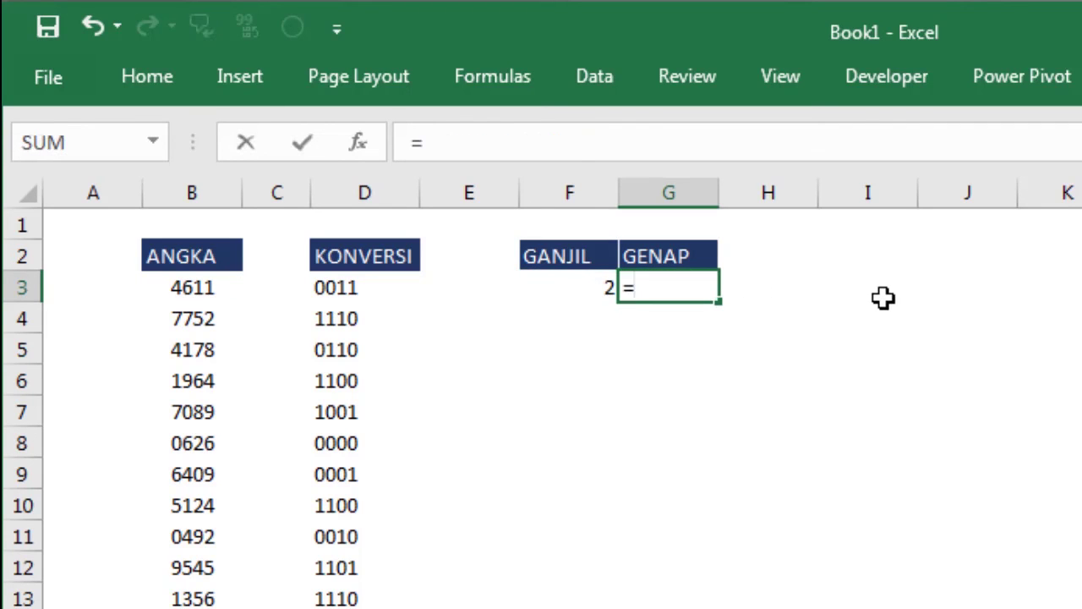
pyautogui.write('h')
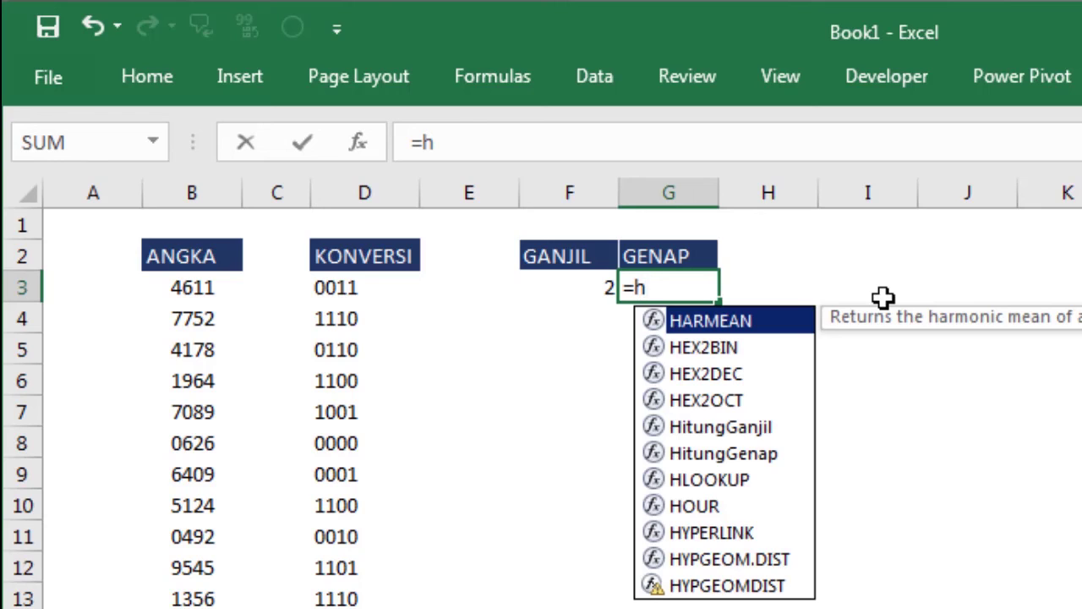
pyautogui.write('i')
pyautogui.press('Down')
pyautogui.press('Tab')
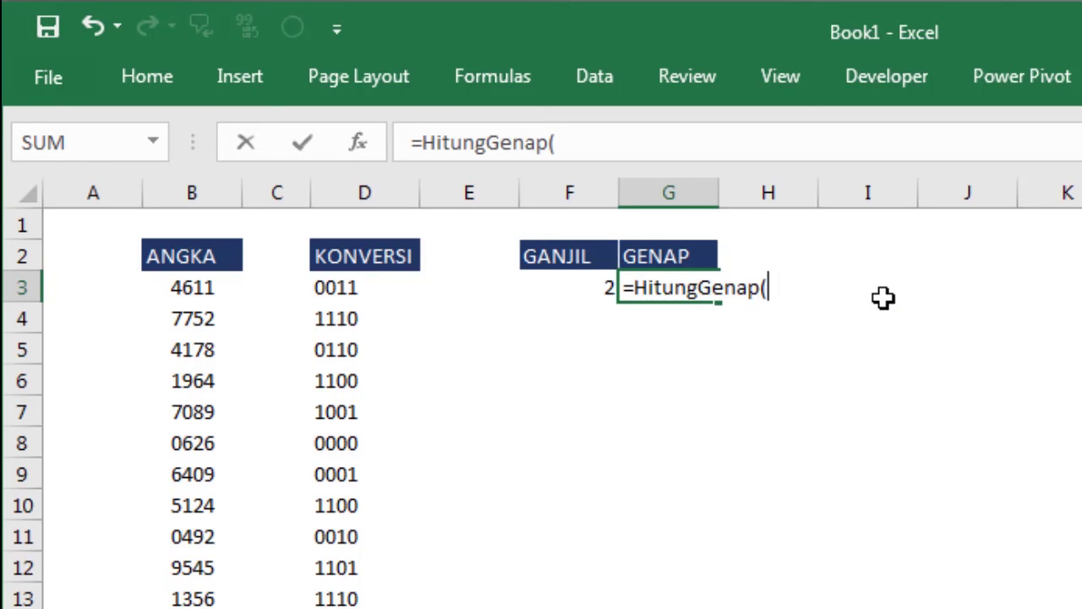
pyautogui.click(218, 289)
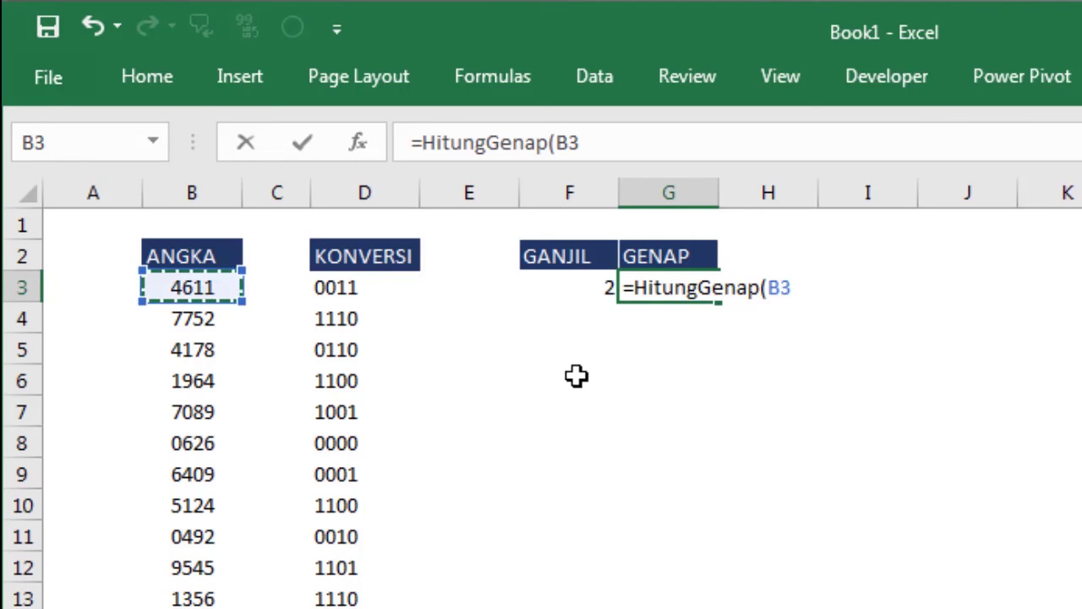
pyautogui.press('Return')
pyautogui.moveTo(586, 284); pyautogui.dragTo(640, 285)
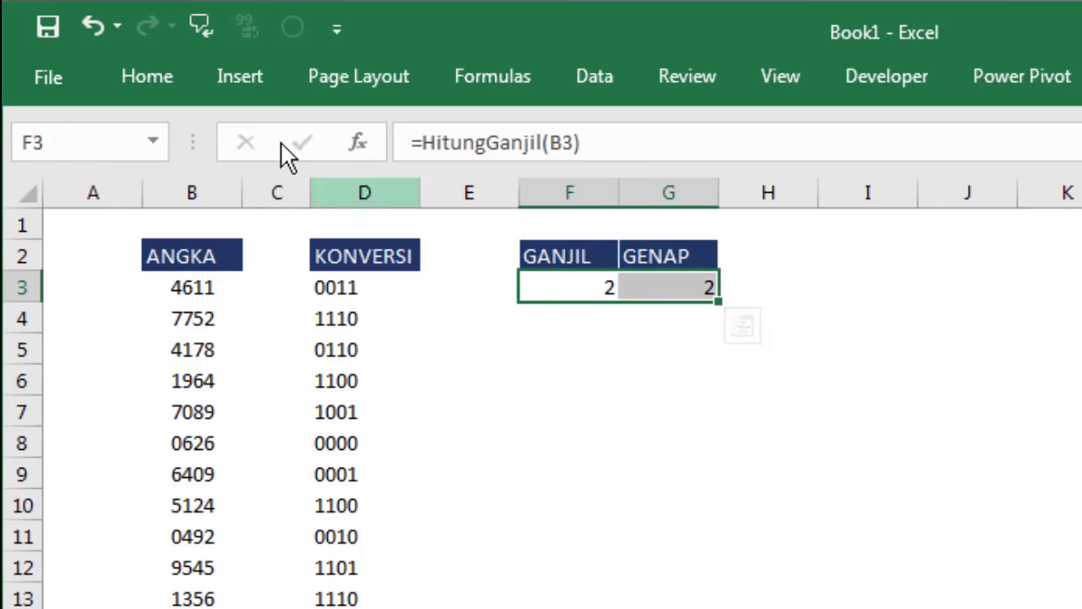
pyautogui.click(169, 86)
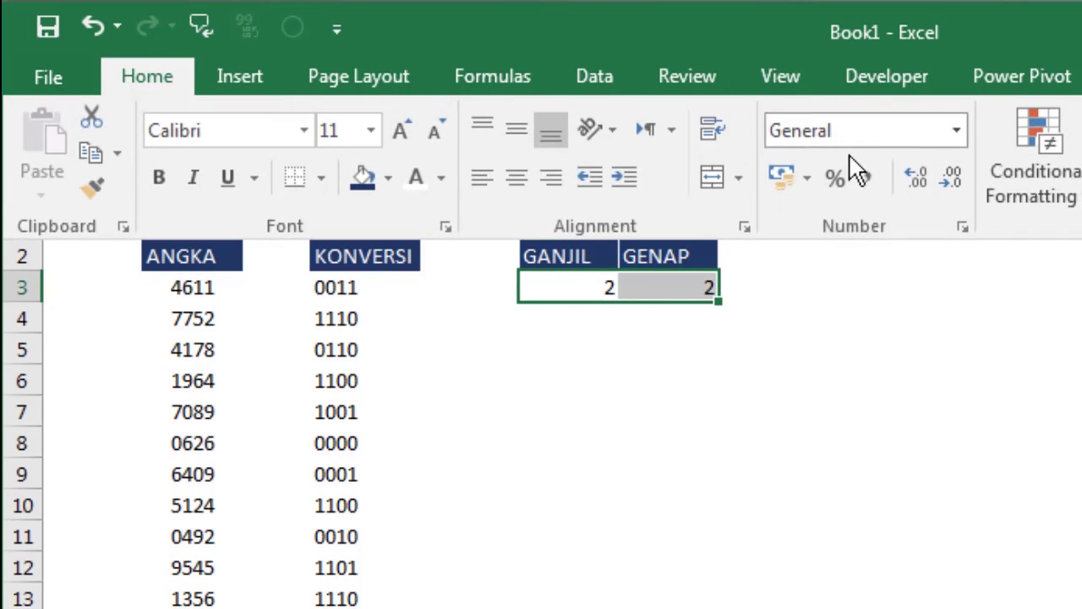
# Centre F3:G3 and fill both formulas to row 160, e.g. 7752 gives 3 odd, 1 even
pyautogui.click(518, 178)
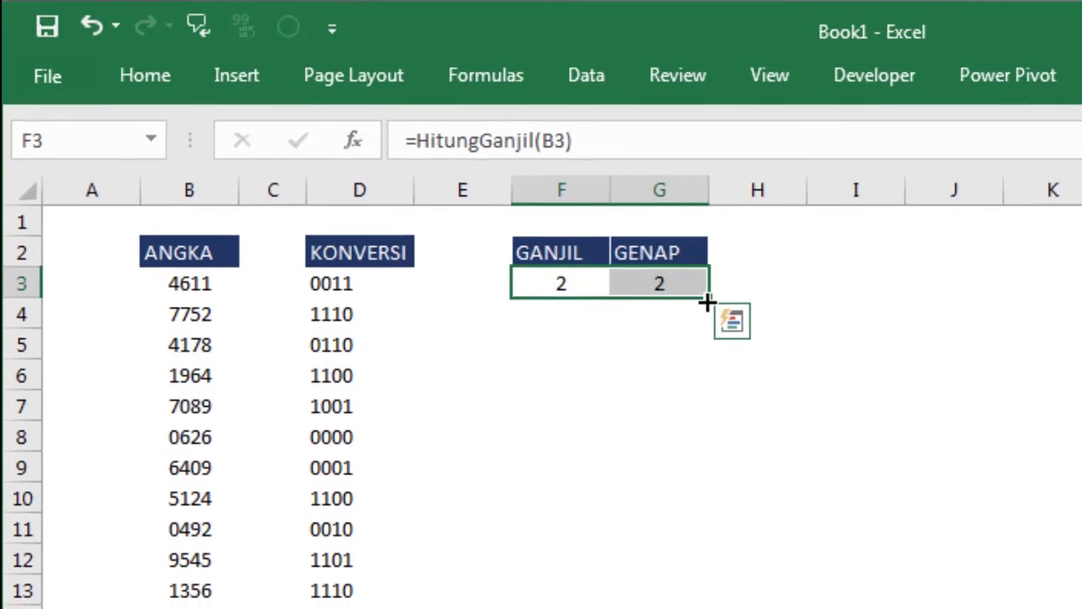
pyautogui.moveTo(718, 301); pyautogui.dragTo(422, 601)
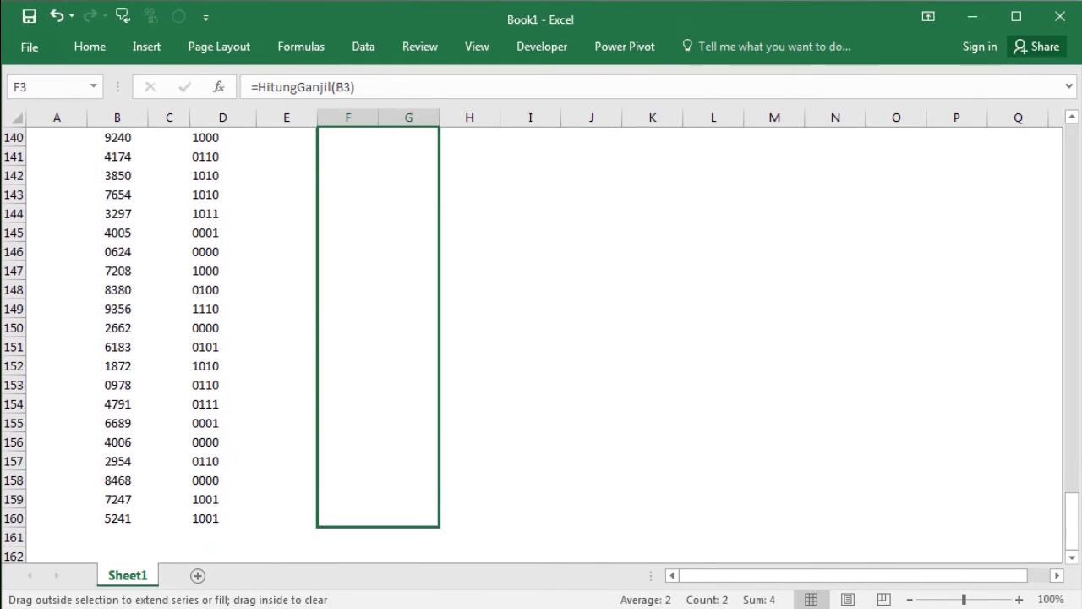
pyautogui.moveTo(422, 602); pyautogui.dragTo(470, 491)
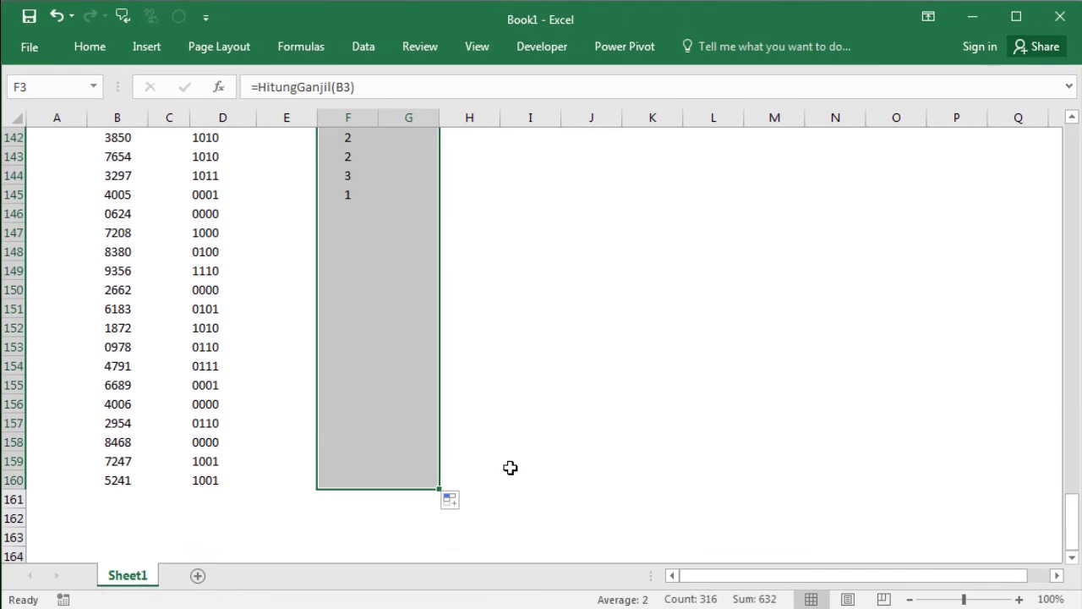
pyautogui.scroll(11, 470, 429)
pyautogui.scroll(10, 470, 428)
pyautogui.scroll(9, 462, 425)
pyautogui.scroll(10, 451, 418)
pyautogui.scroll(7, 449, 414)
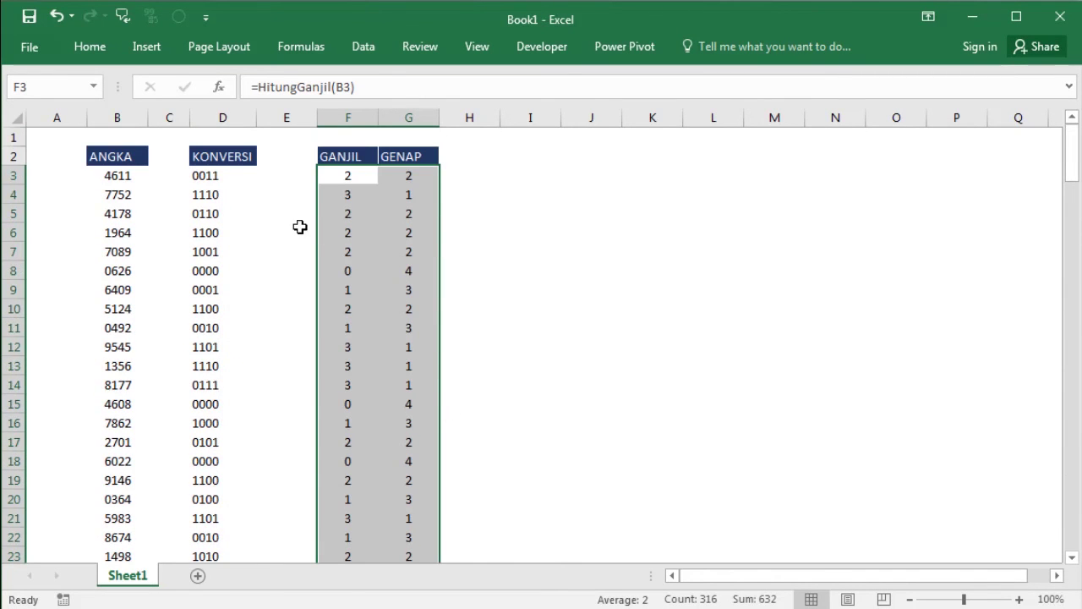
pyautogui.click(352, 193)
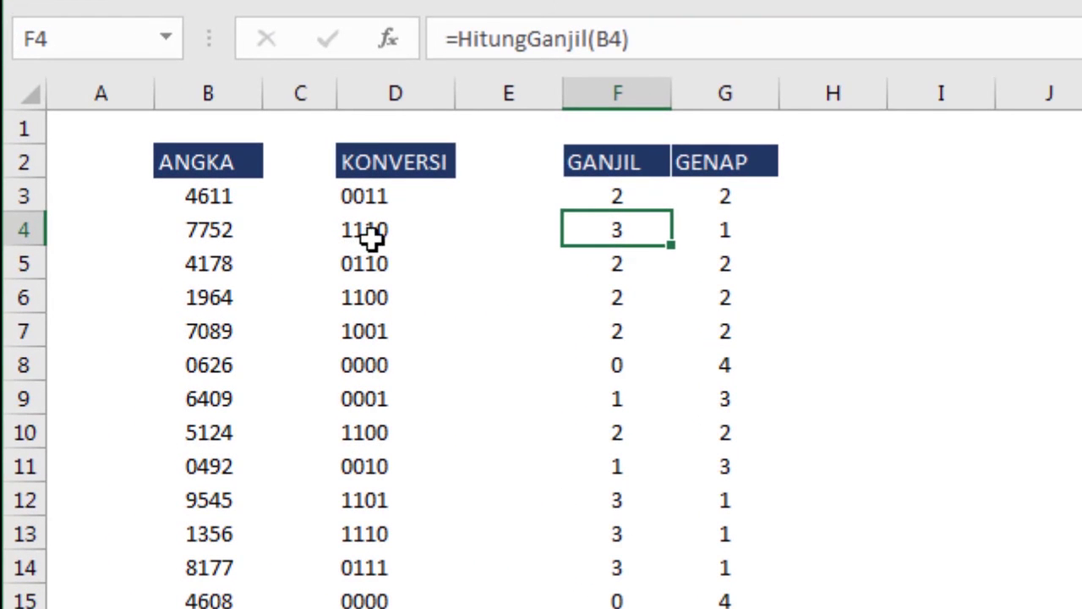
pyautogui.click(761, 229)
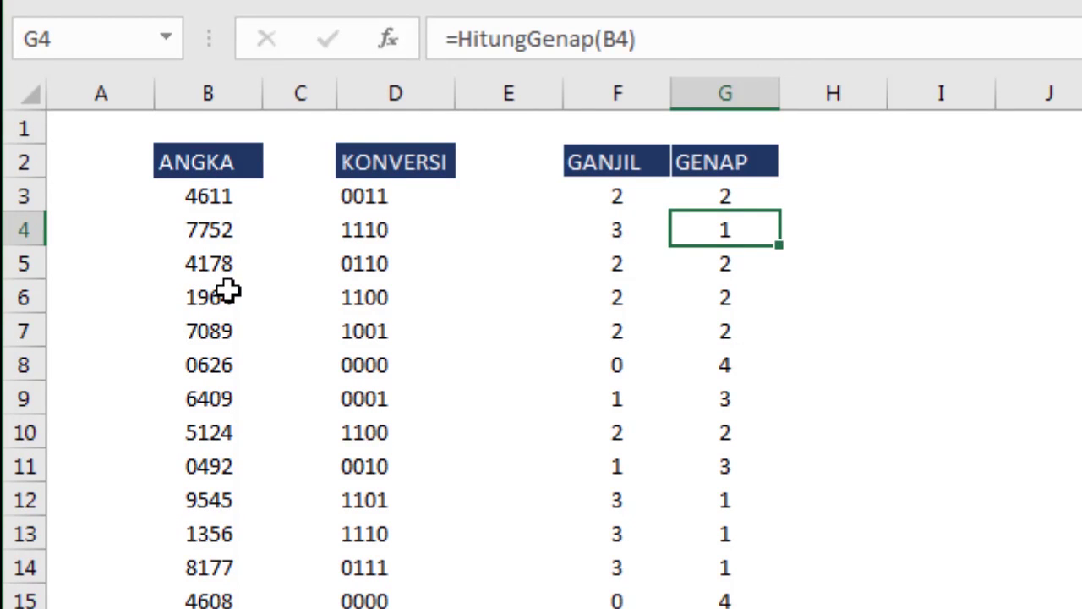
pyautogui.click(626, 266)
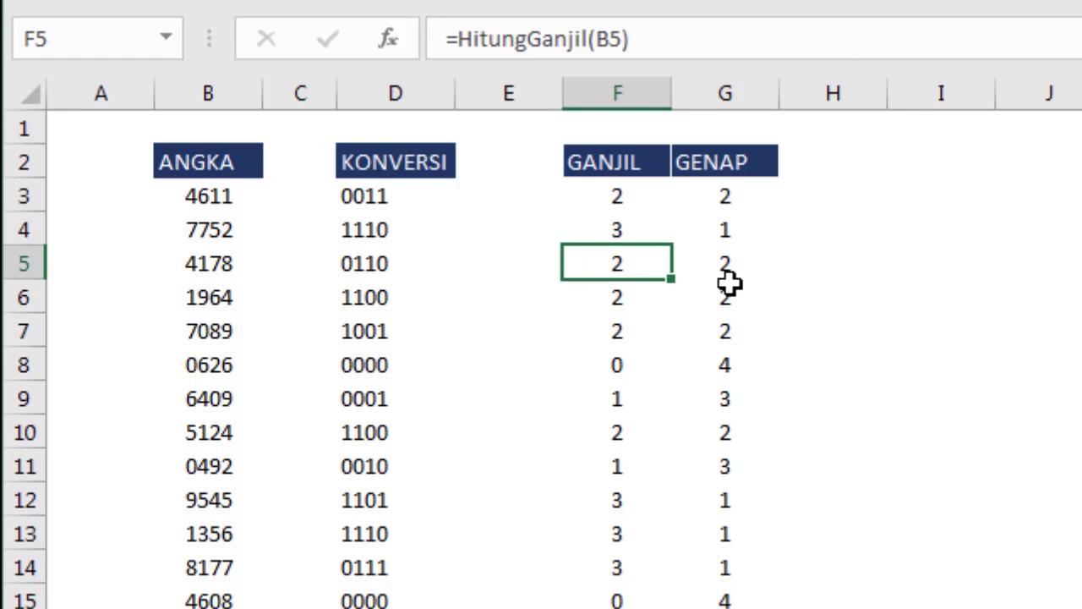
pyautogui.click(732, 269)
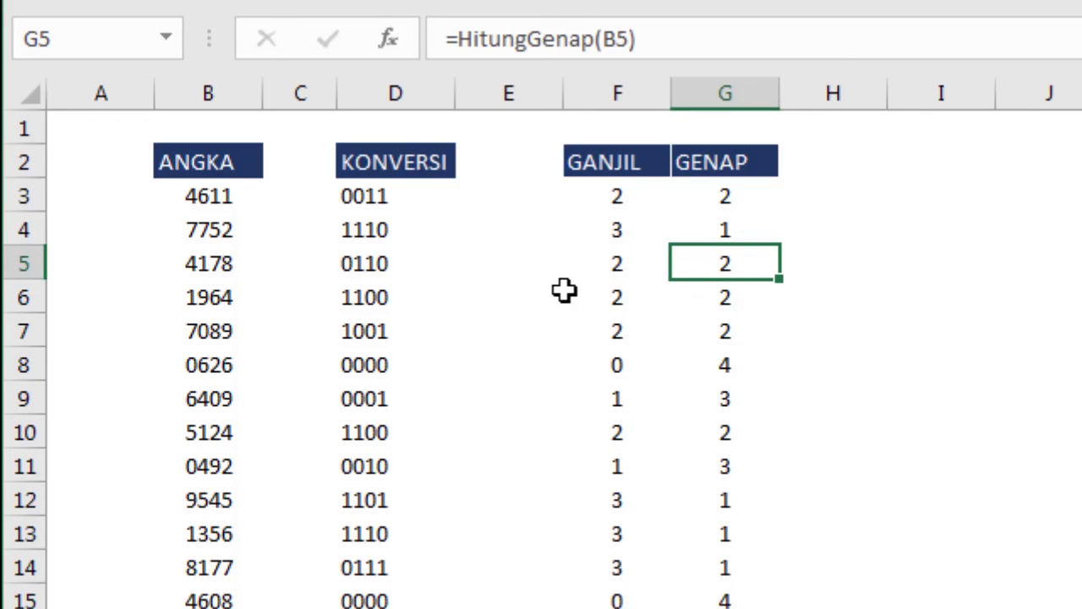
pyautogui.click(897, 290)
pyautogui.click(610, 202)
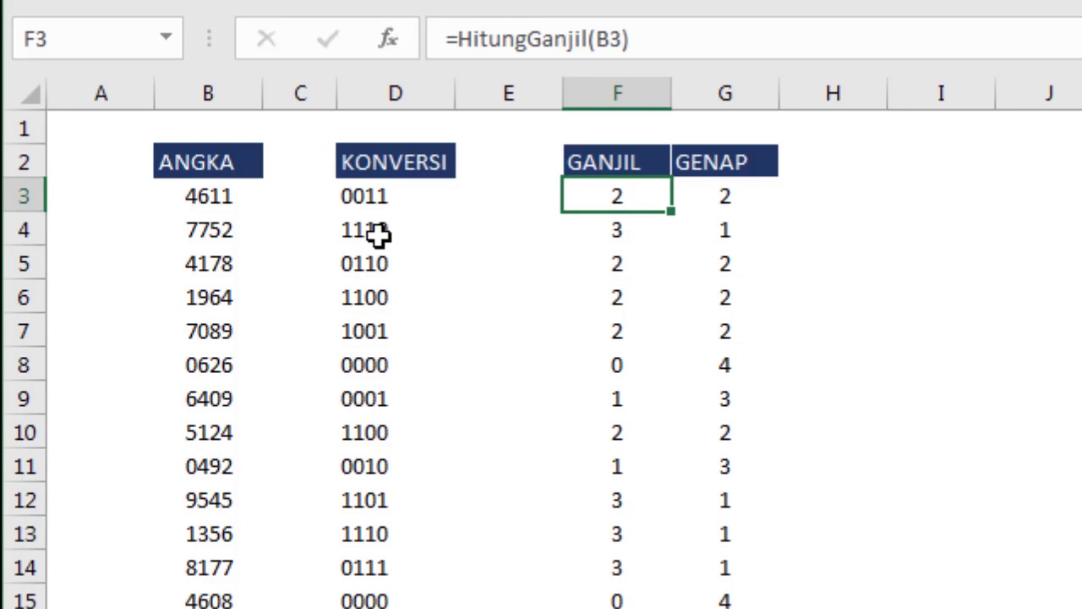
pyautogui.click(220, 197)
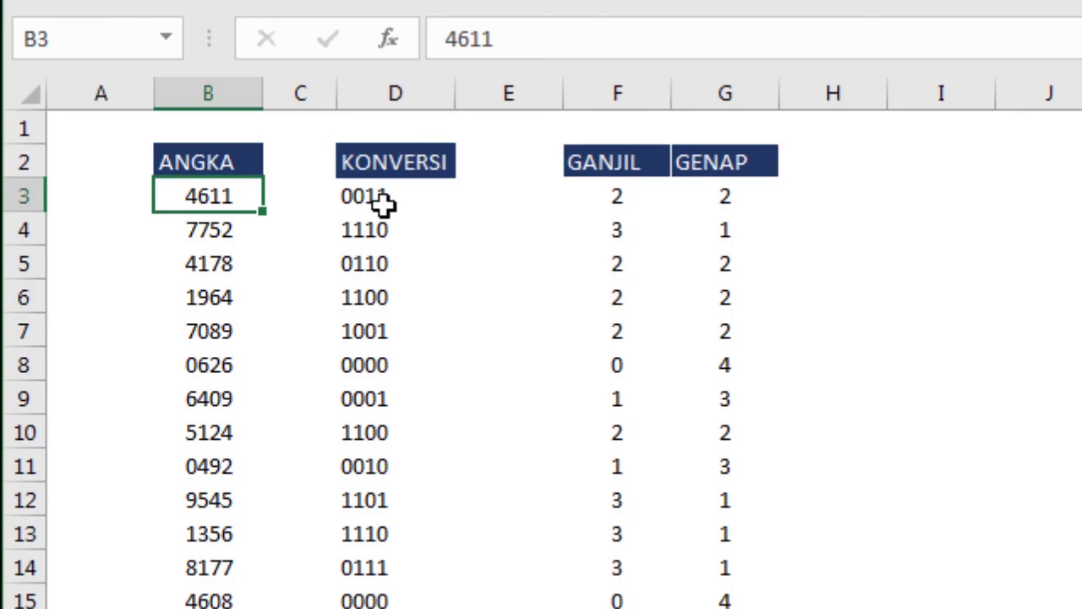
pyautogui.click(630, 208)
pyautogui.click(754, 196)
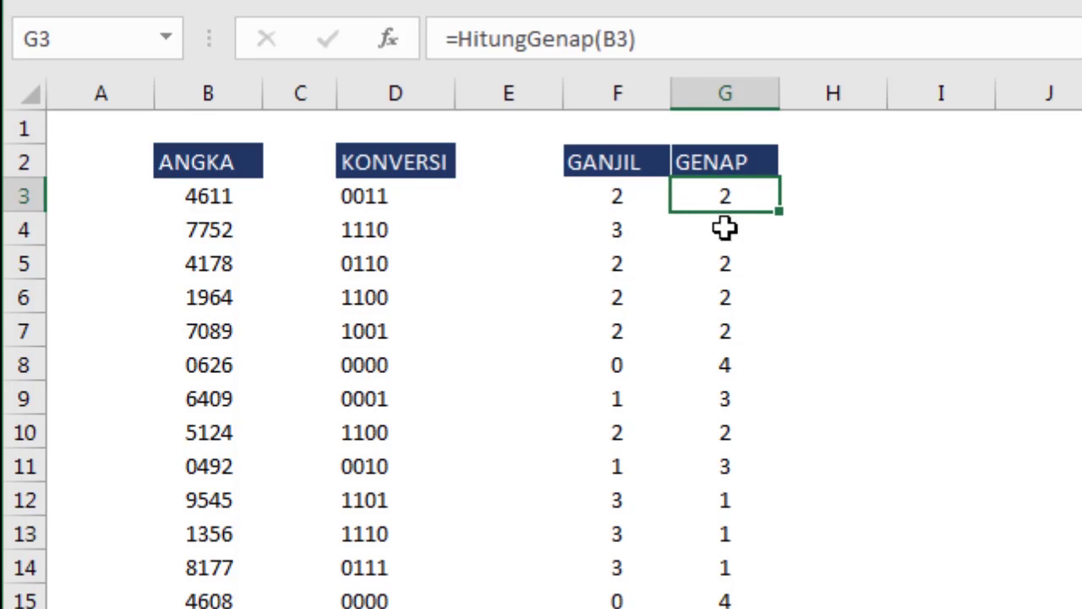
pyautogui.click(201, 202)
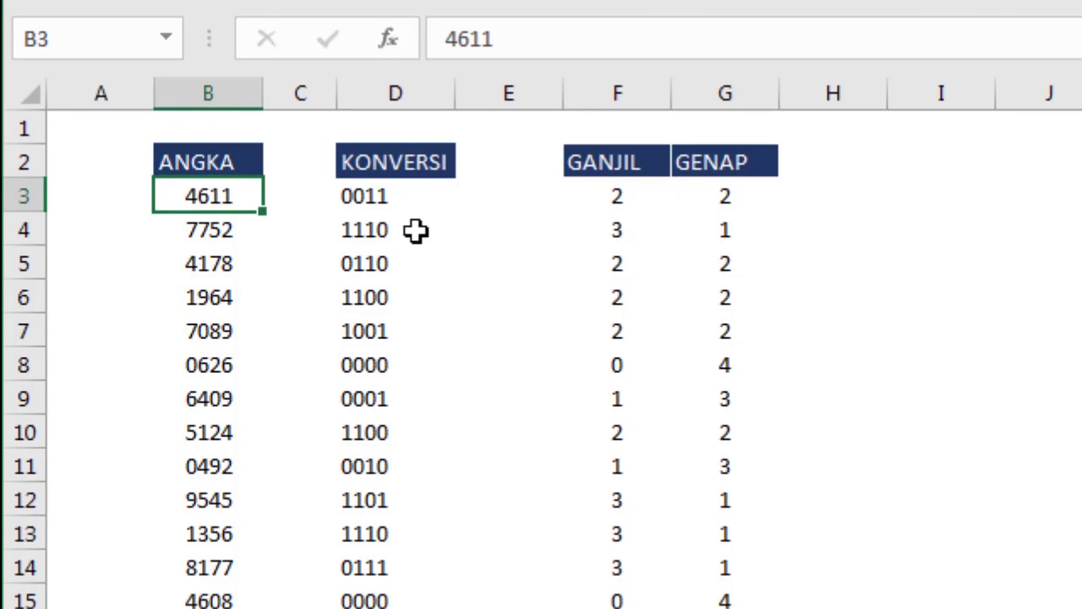